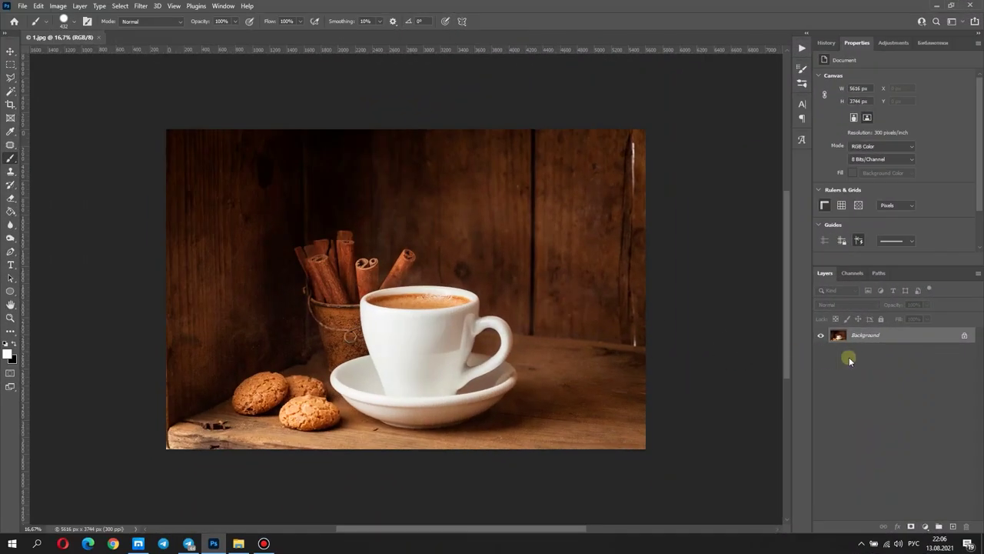
- Duplicate the Background layer as Background copy
right_click(932, 339)
click(929, 352)
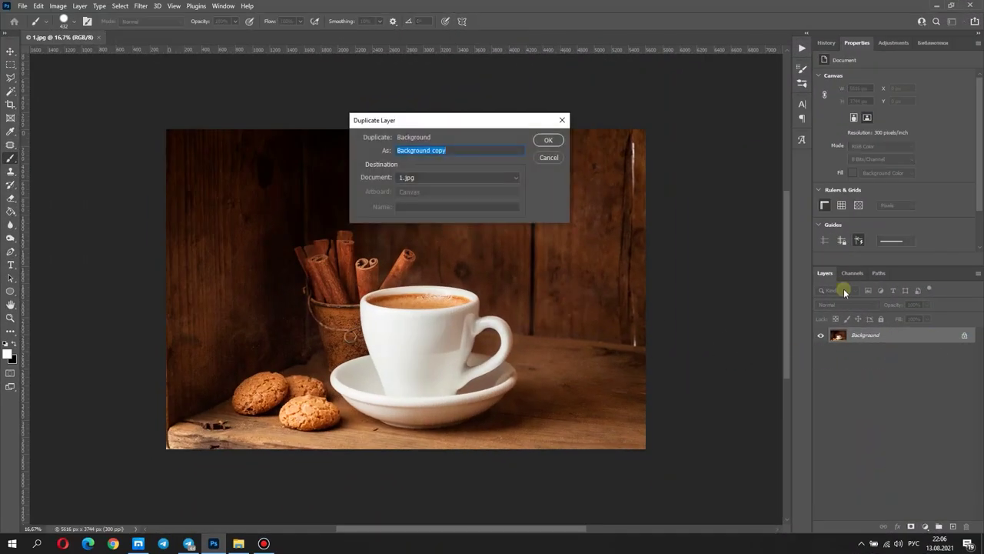
click(549, 140)
- Select the cup and saucer with the Quick Selection Tool
right_click(12, 92)
click(54, 101)
mouse_move(408, 339)
mouse_down()
mouse_move(466, 314)
mouse_move(495, 399)
mouse_up()
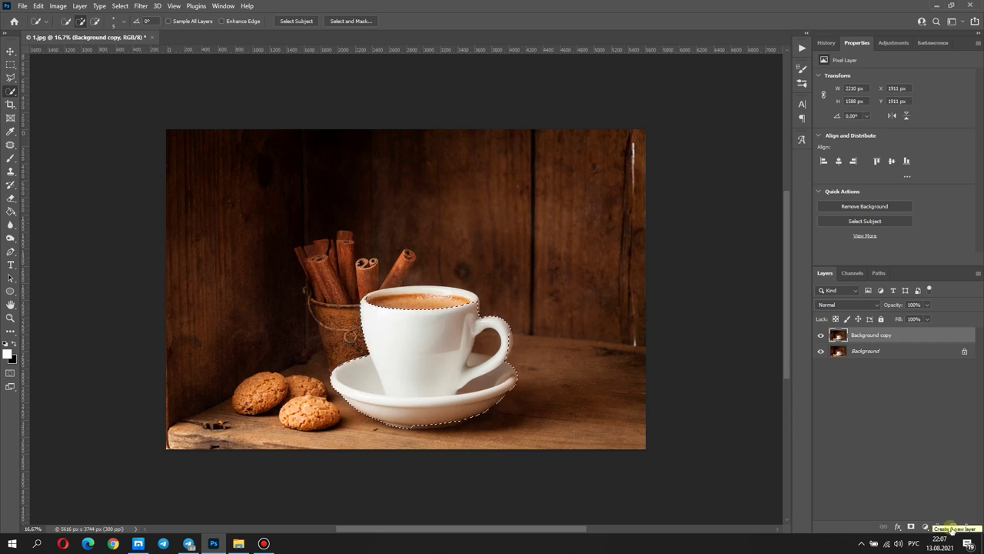
- Turn the cup selection into a layer mask and hide the Background layer
click(911, 527)
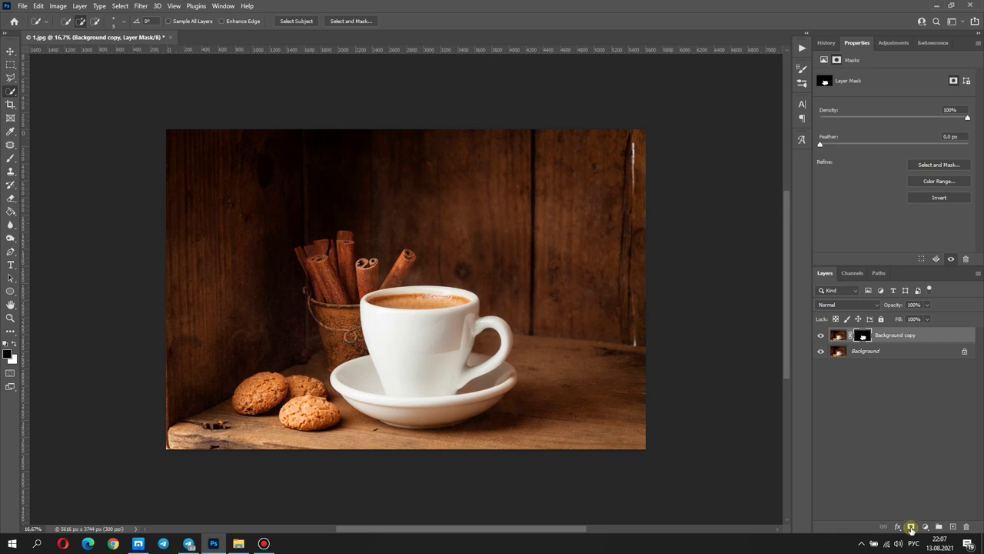
click(821, 352)
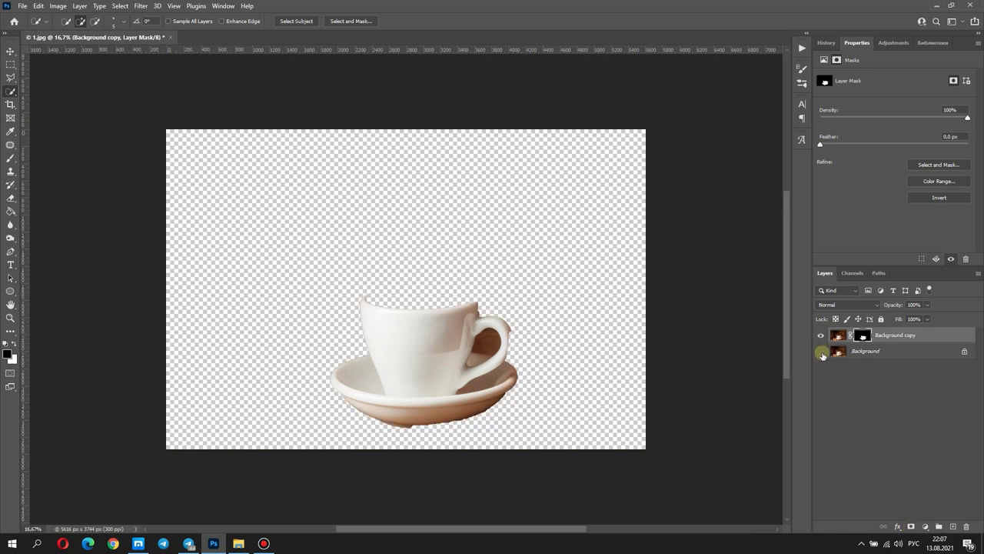
click(821, 352)
click(821, 352)
- Paint white on the mask to reveal saucer edge, cookies and board, then show Background
click(13, 161)
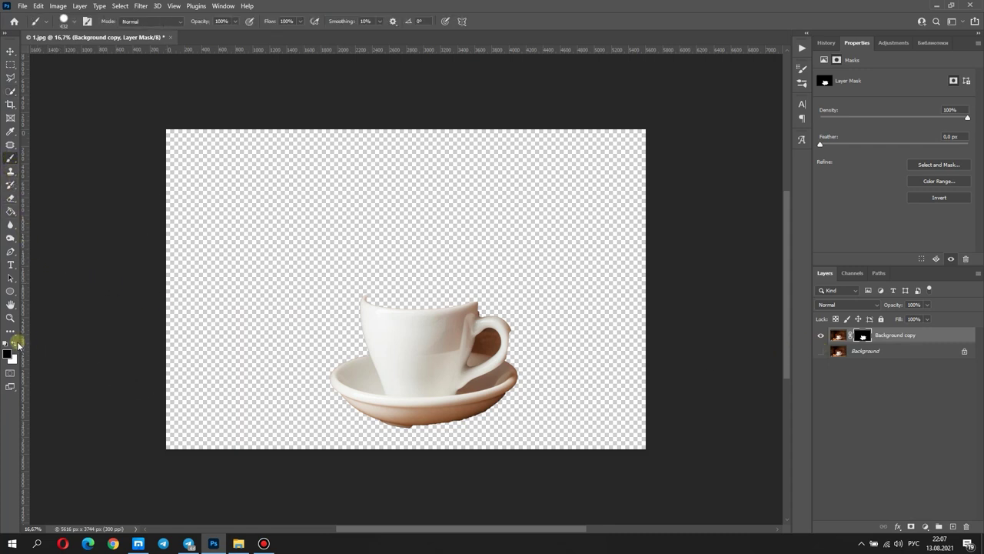
click(15, 344)
mouse_move(491, 314)
mouse_down()
mouse_move(493, 437)
mouse_move(350, 319)
mouse_move(458, 403)
mouse_up()
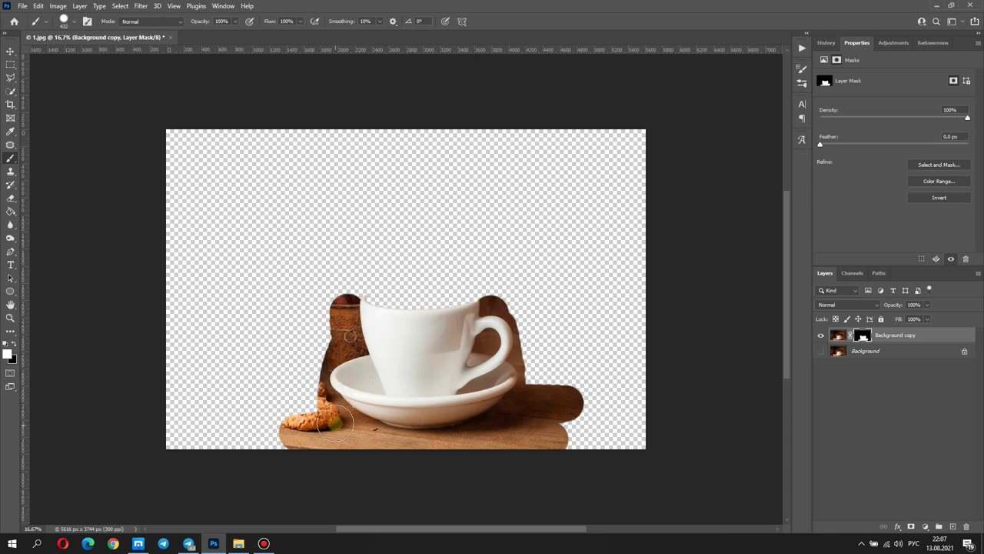
mouse_move(457, 403)
mouse_down()
mouse_move(393, 348)
mouse_move(319, 331)
mouse_move(300, 450)
mouse_move(395, 439)
mouse_move(616, 440)
mouse_move(549, 320)
mouse_move(516, 301)
mouse_move(328, 348)
mouse_move(298, 382)
mouse_move(487, 451)
mouse_up()
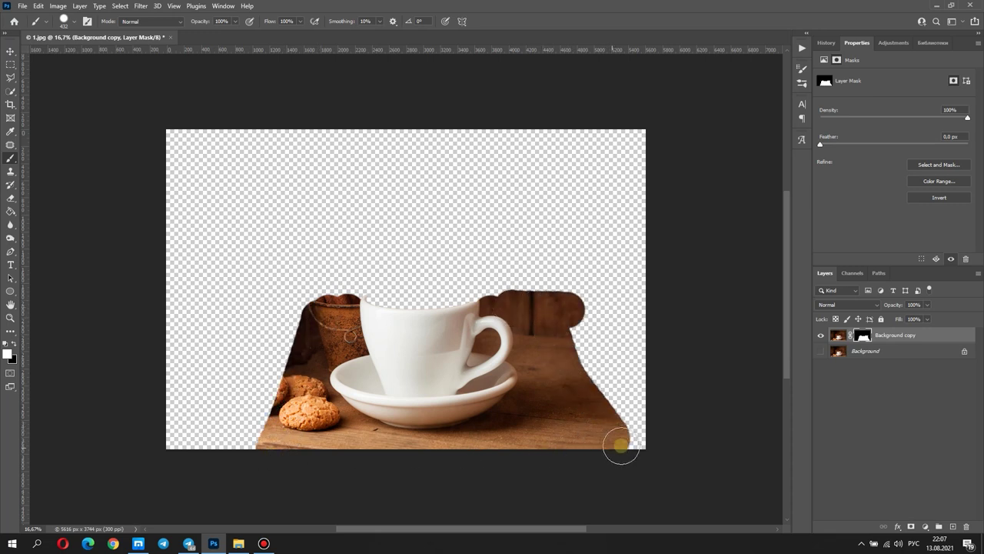
click(821, 350)
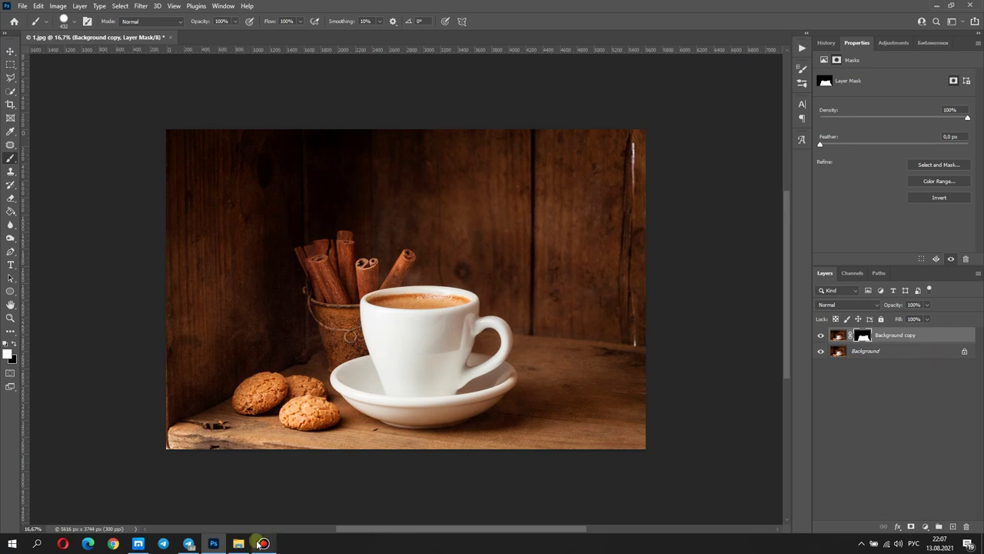
- Place 2.jpg on the canvas, rotated -90° upright with its top at the canvas top
click(239, 543)
drag(442, 133, 234, 293)
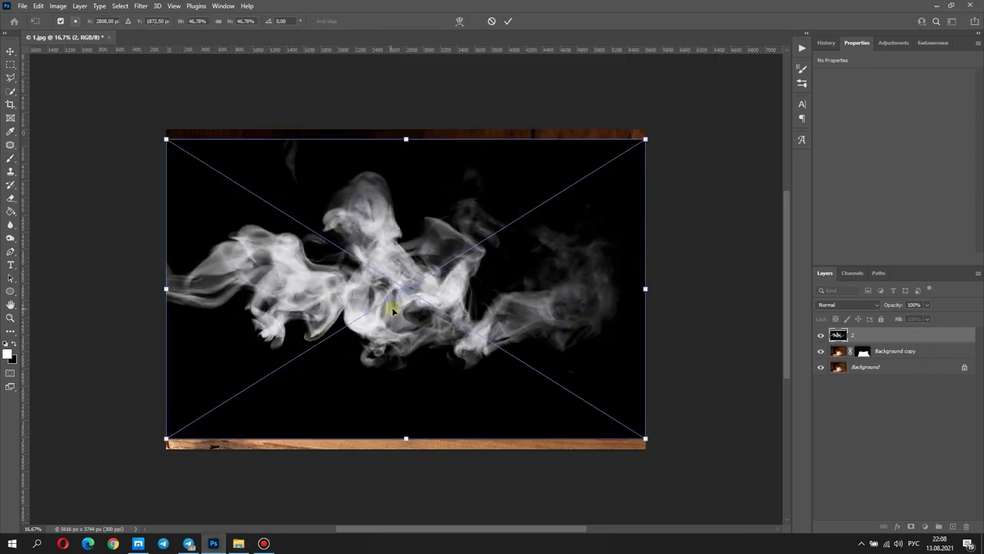
mouse_move(467, 122)
mouse_down()
mouse_move(375, 106)
mouse_move(268, 235)
mouse_up()
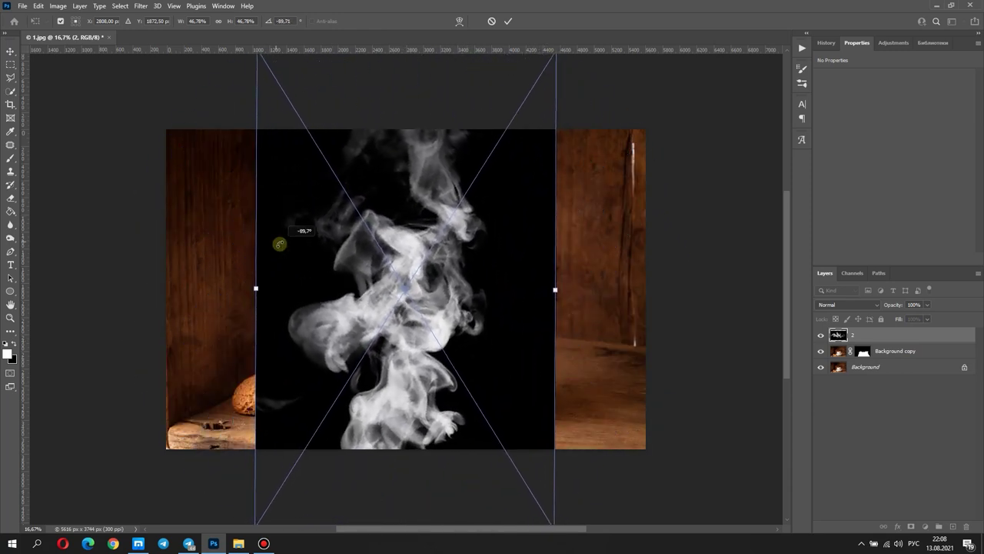
drag(446, 264, 479, 341)
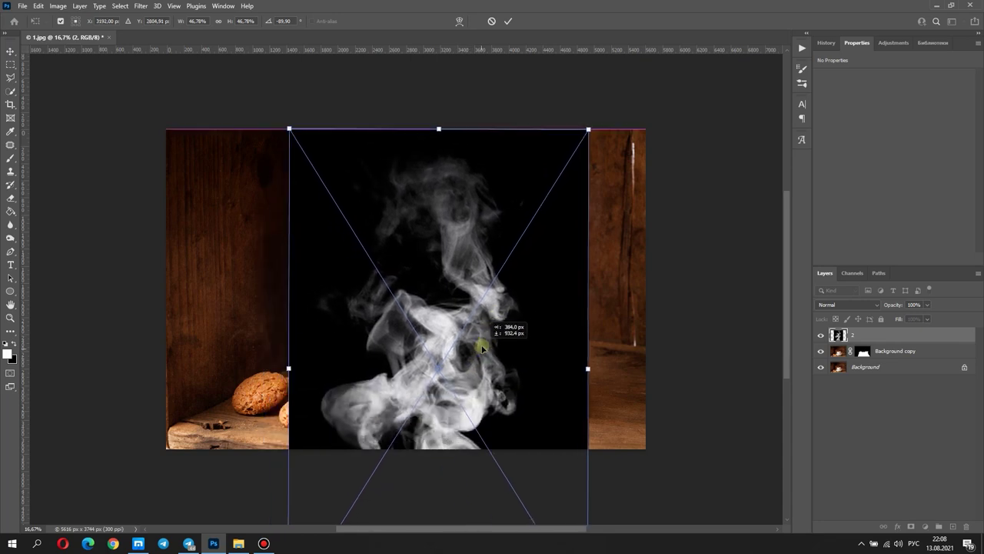
- Commit the smoke placement and move layer 2 beneath Background copy
click(507, 22)
click(844, 333)
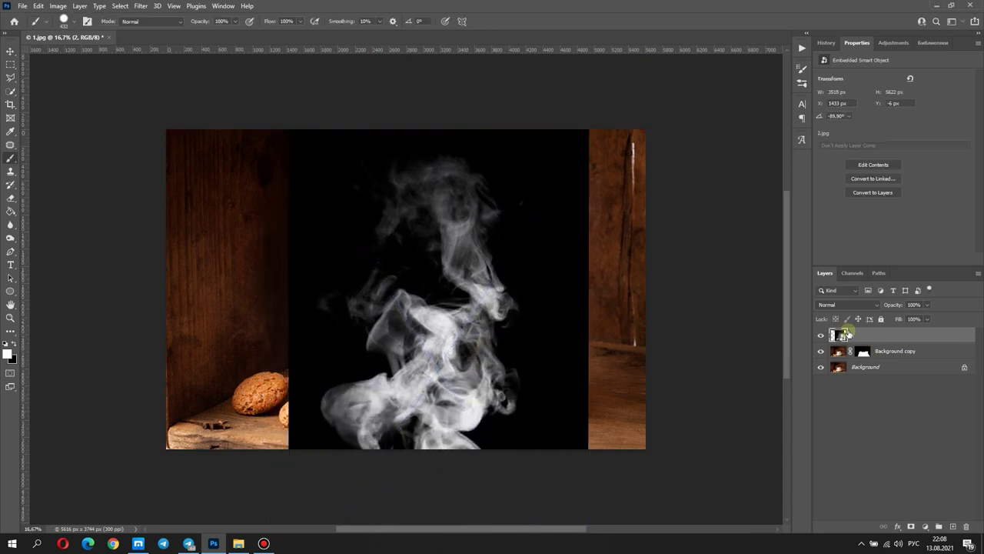
drag(898, 337, 899, 362)
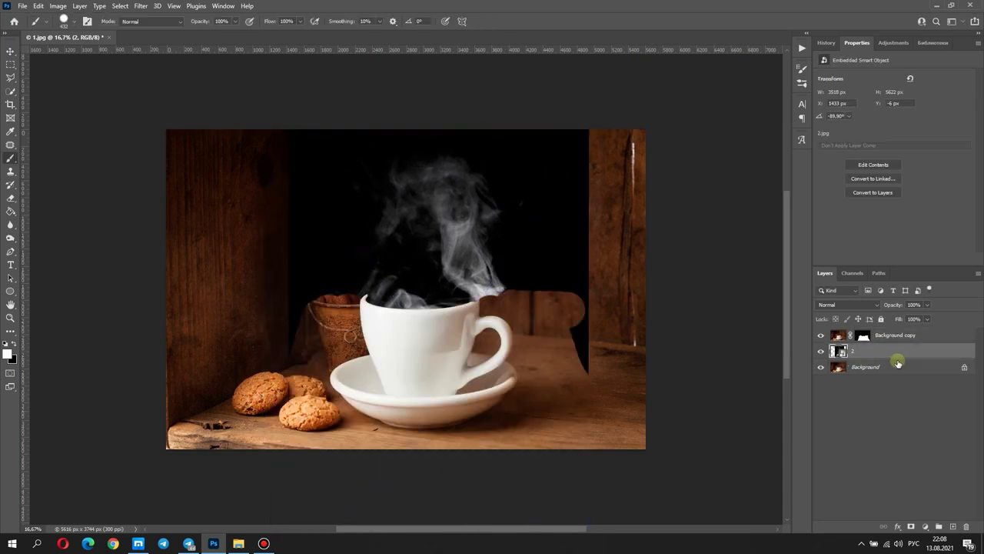
click(846, 304)
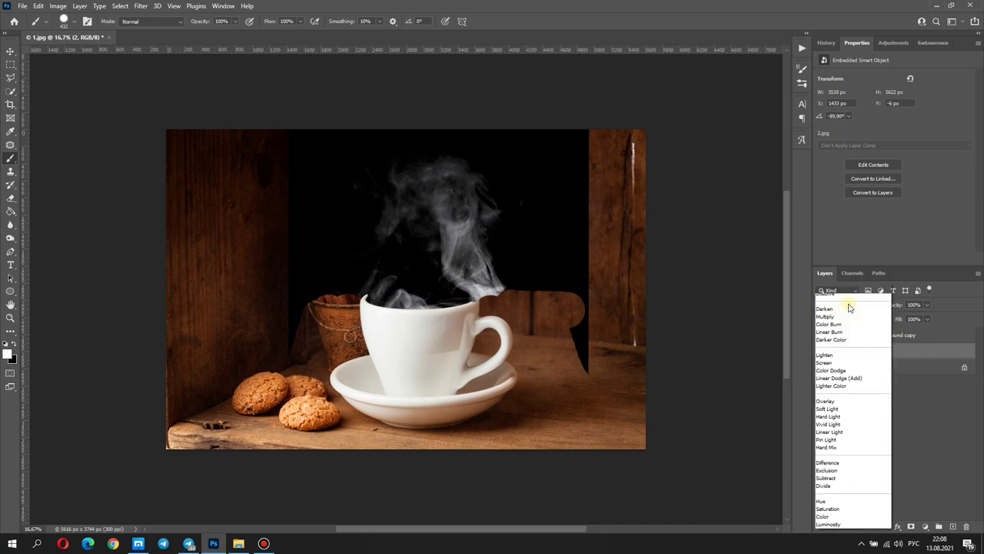
- Set the smoke layer to Screen blending and start shrinking and narrowing it with Free Transform
click(838, 360)
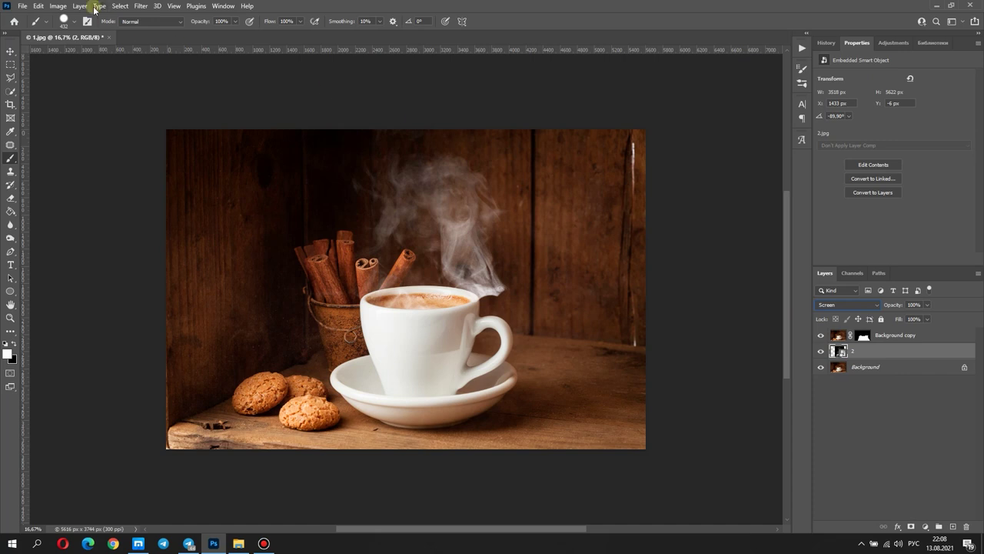
click(45, 6)
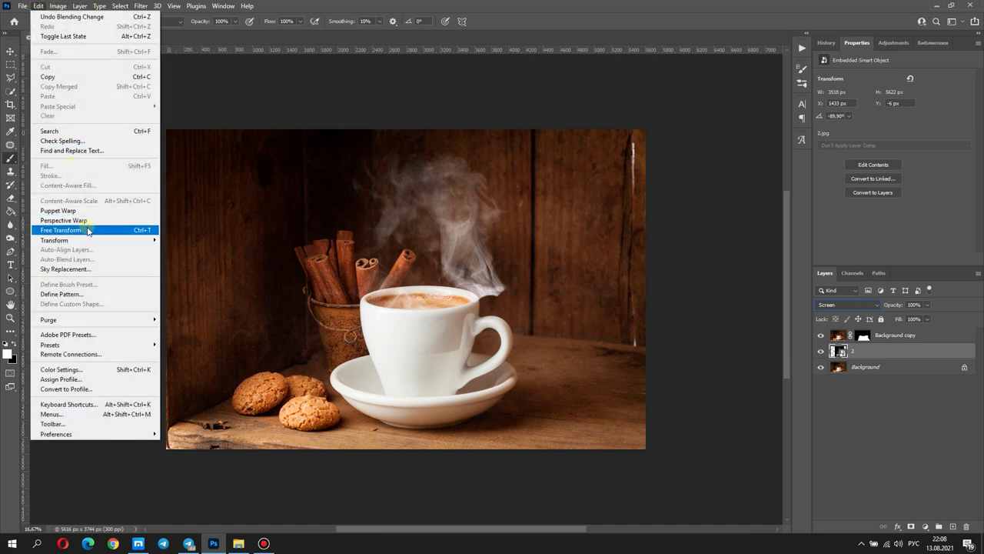
click(80, 227)
drag(288, 128, 395, 223)
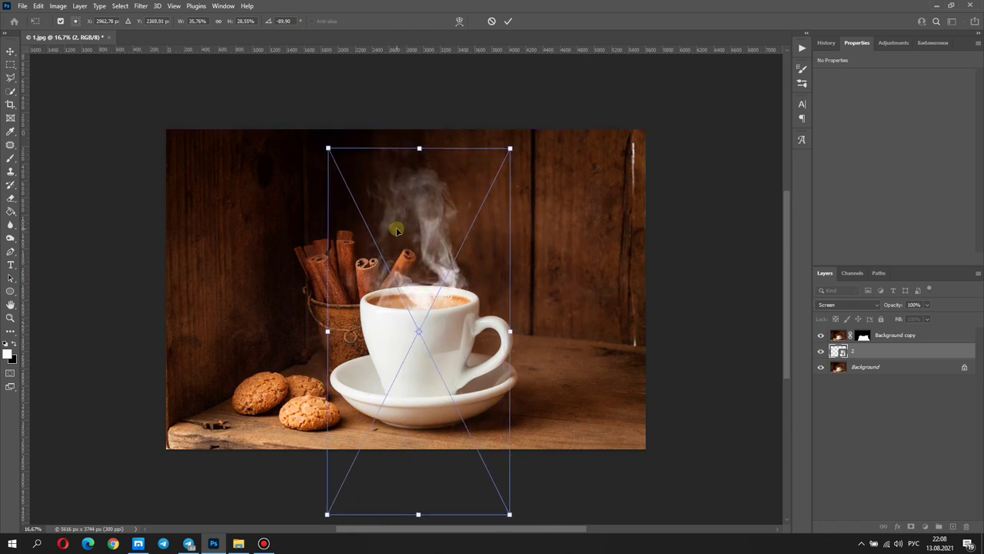
drag(504, 331, 496, 331)
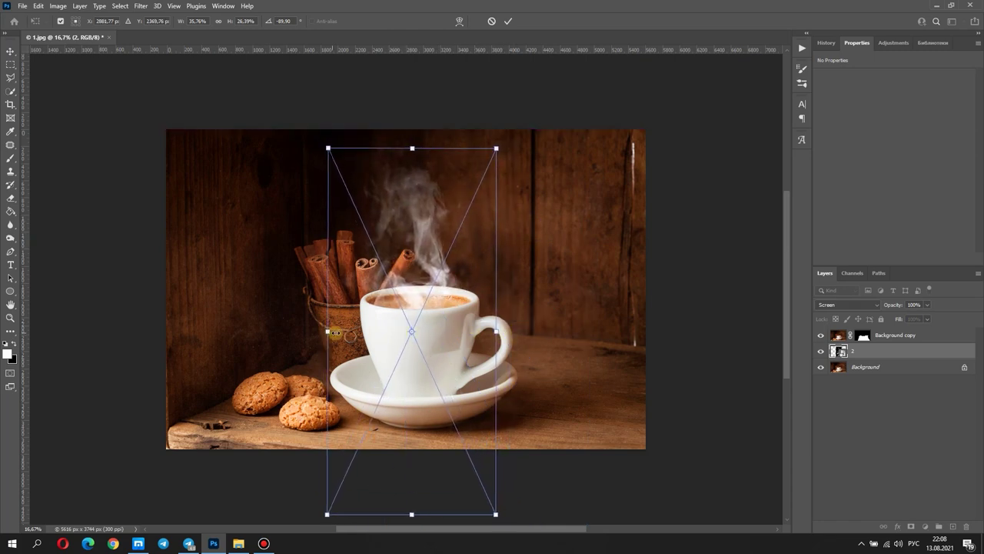
drag(330, 332, 342, 332)
- Move the smoke above the cup and trim it to a 1680 × 3906 px plume
mouse_move(416, 150)
mouse_down()
mouse_move(436, 139)
mouse_move(457, 179)
mouse_up()
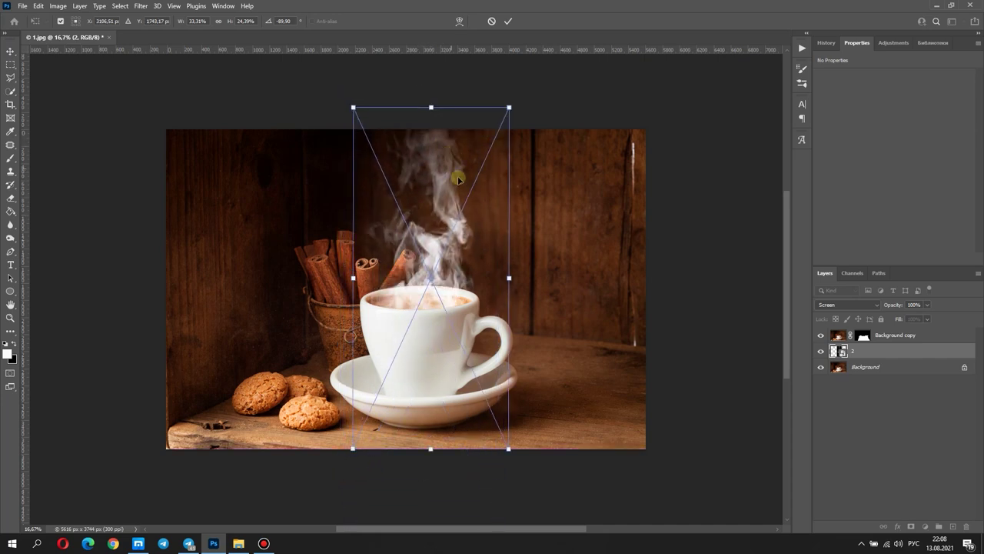
drag(508, 275, 506, 275)
drag(353, 278, 358, 278)
drag(505, 279, 499, 278)
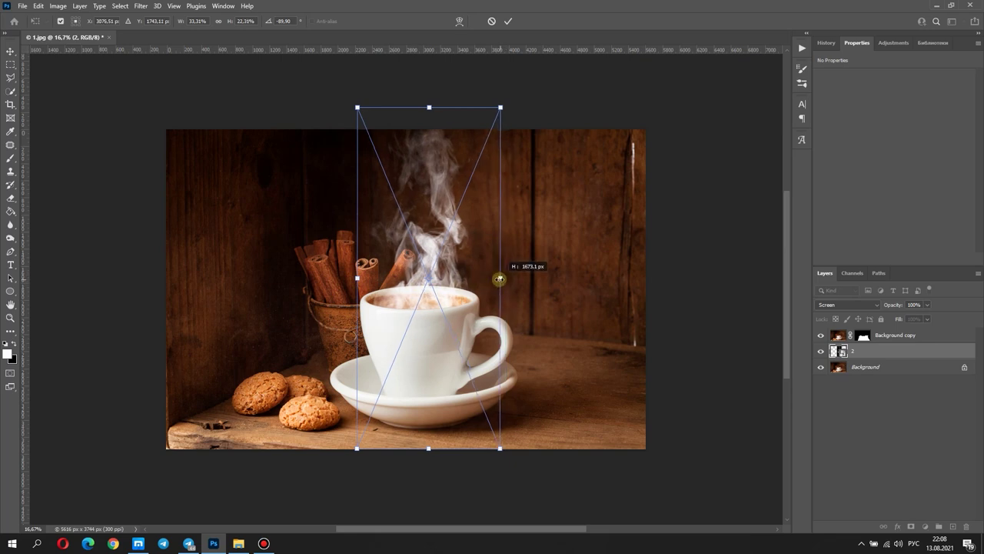
drag(428, 109, 428, 116)
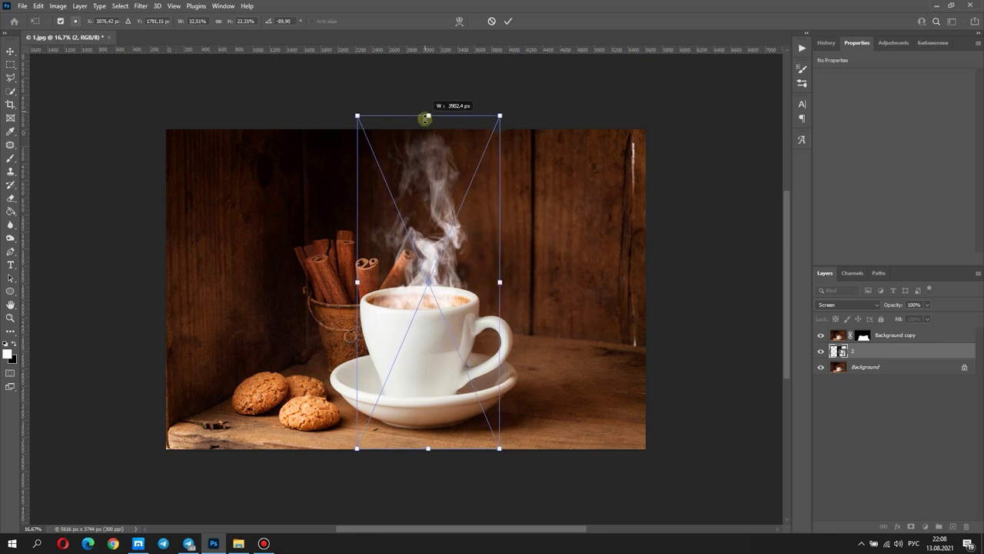
click(505, 23)
- Lower the smoke layer's opacity to 61%
key(b)
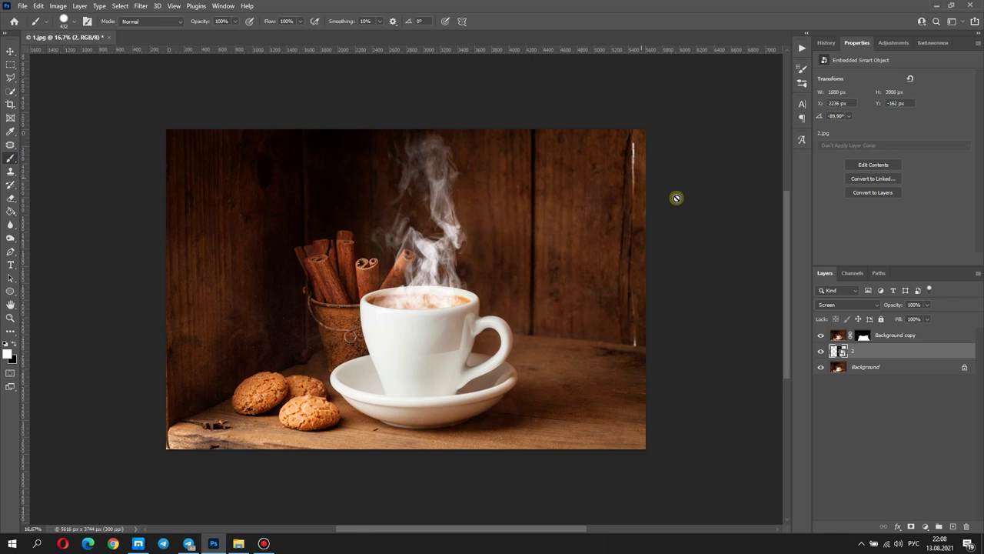
click(926, 306)
drag(930, 317, 910, 318)
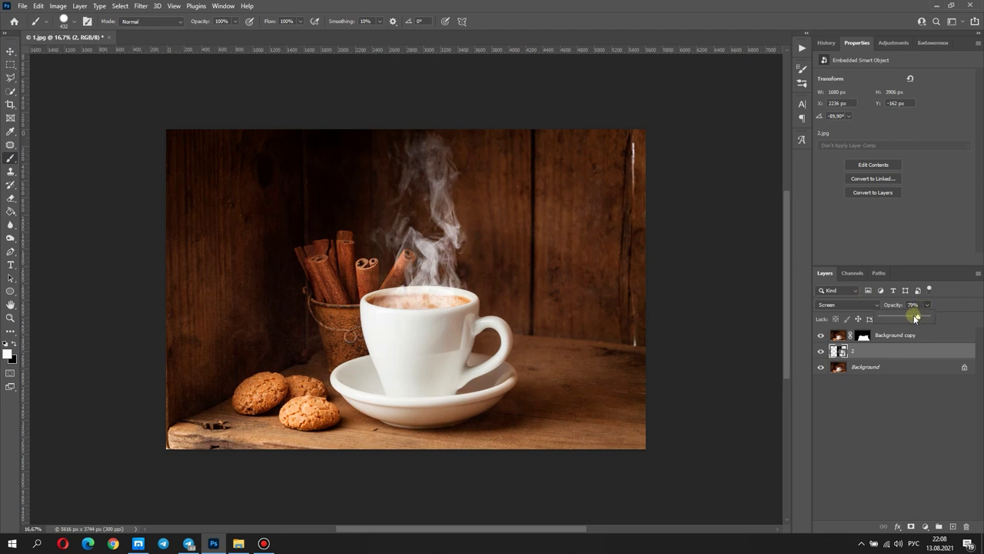
- Apply a 4.8 px Gaussian Blur to the smoke and collapse its smart filters
click(141, 6)
mouse_move(197, 137)
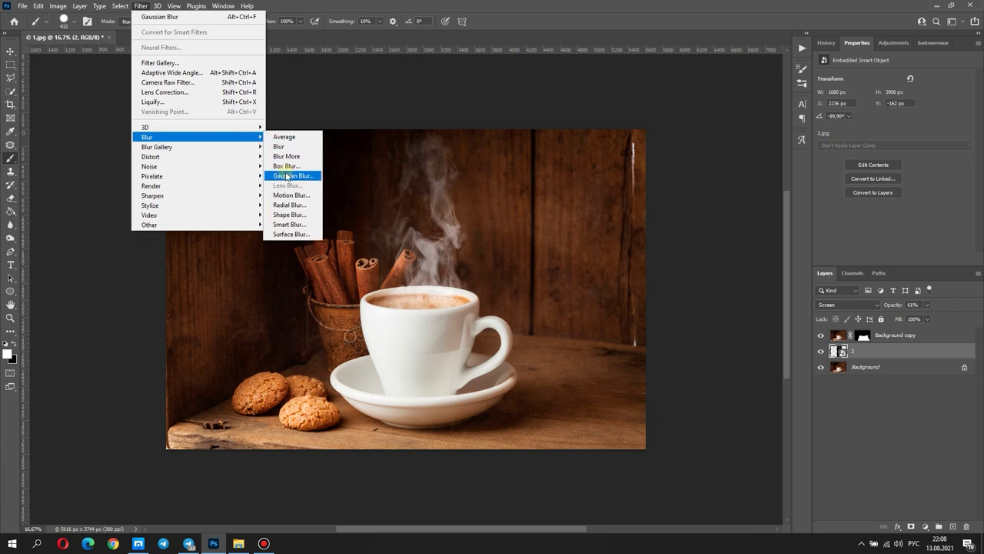
click(292, 176)
drag(740, 254, 726, 250)
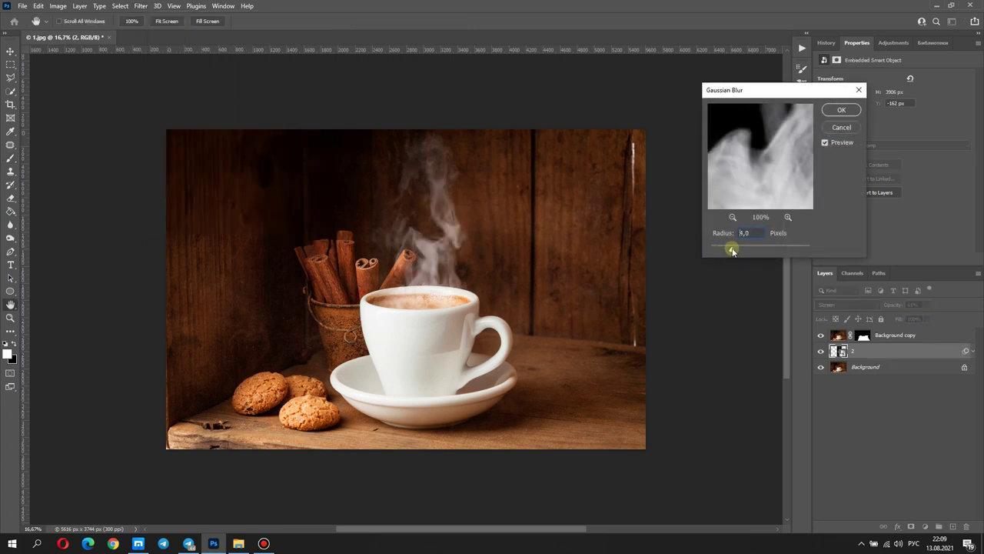
click(841, 110)
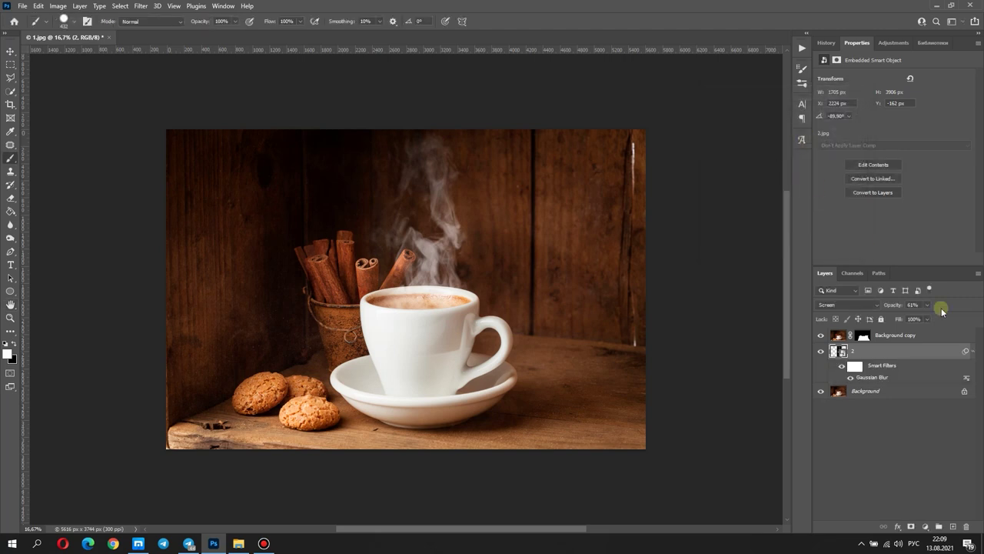
click(972, 352)
- Duplicate the smoke layer as 2 copy and hide the original layer 2
right_click(899, 350)
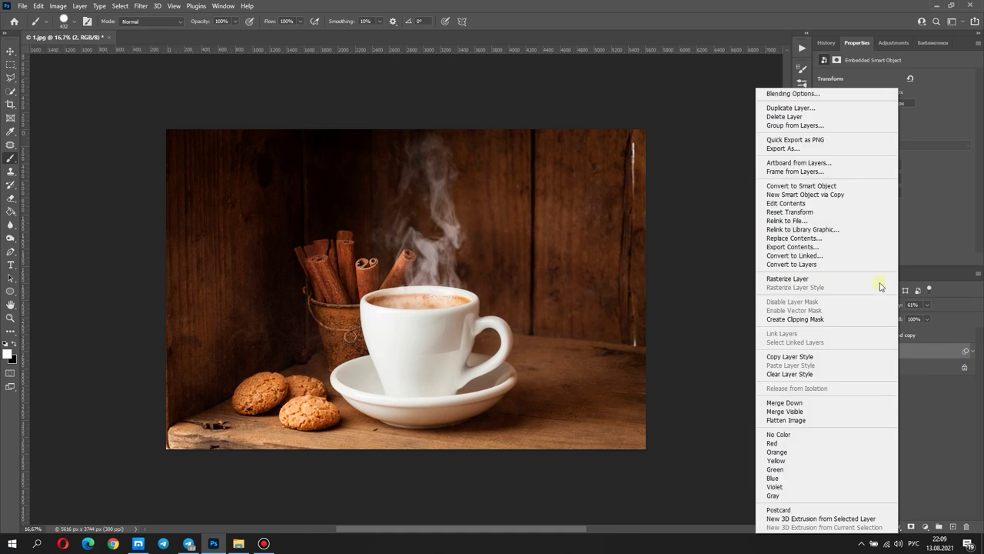
click(822, 112)
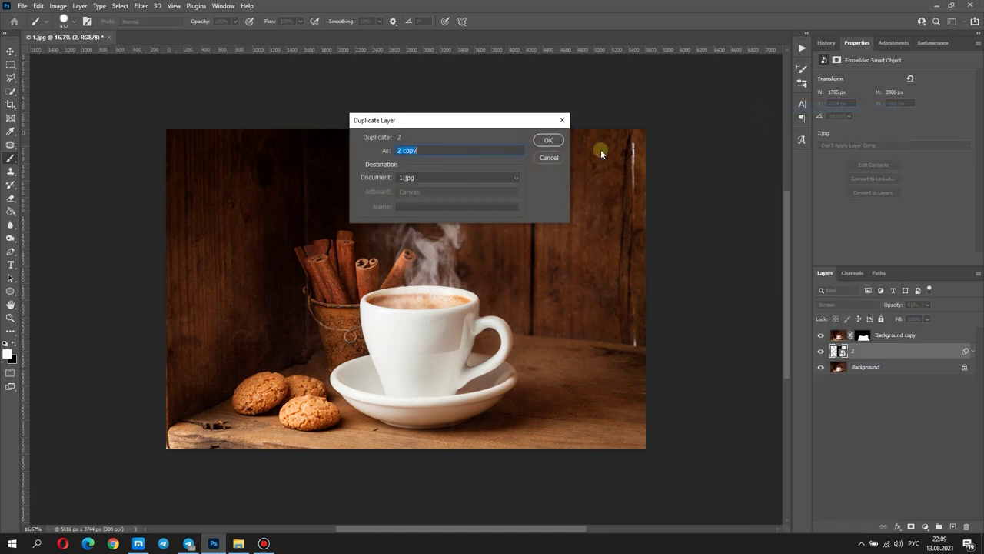
click(545, 143)
click(818, 367)
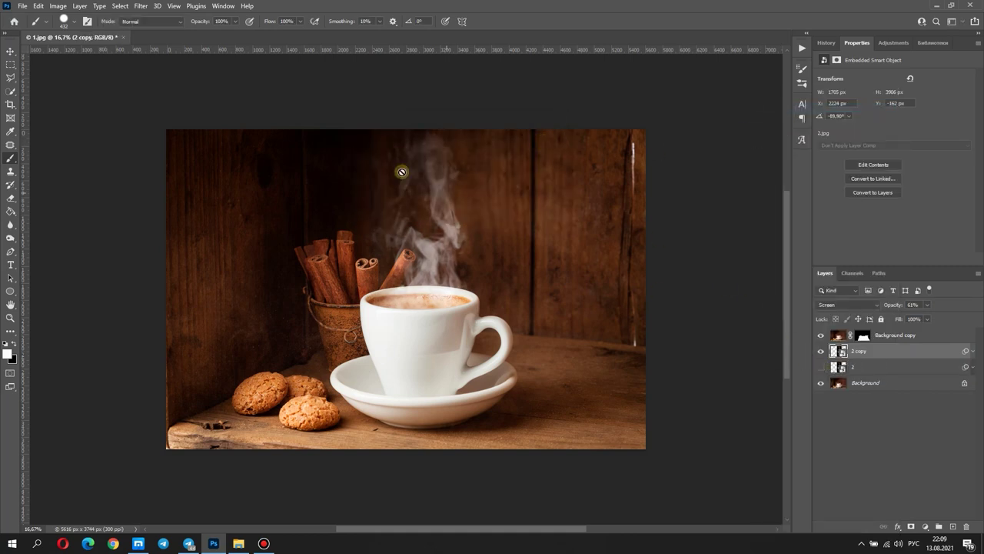
- Stretch 2 copy wider to 2279 px and taller with Free Transform
click(41, 7)
click(135, 226)
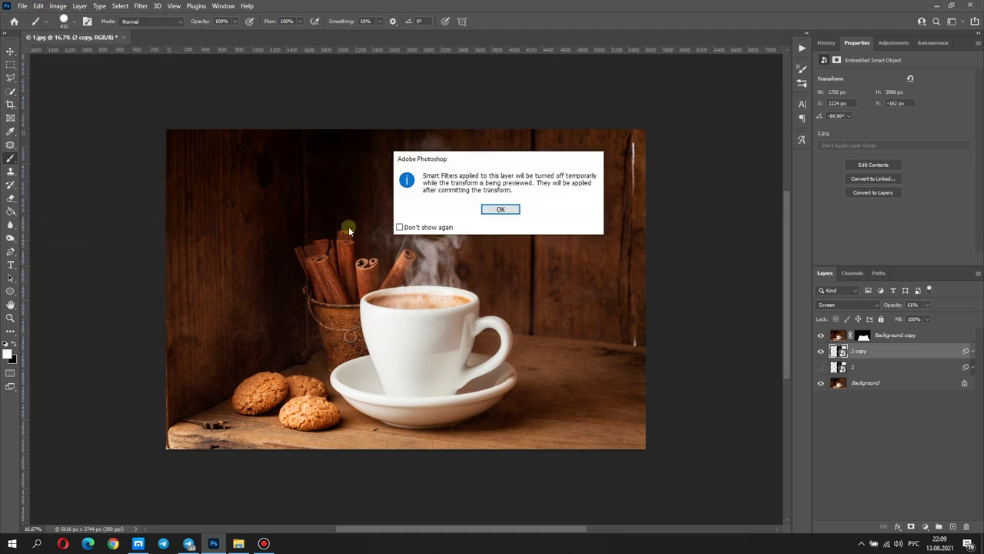
click(500, 209)
drag(500, 281, 515, 281)
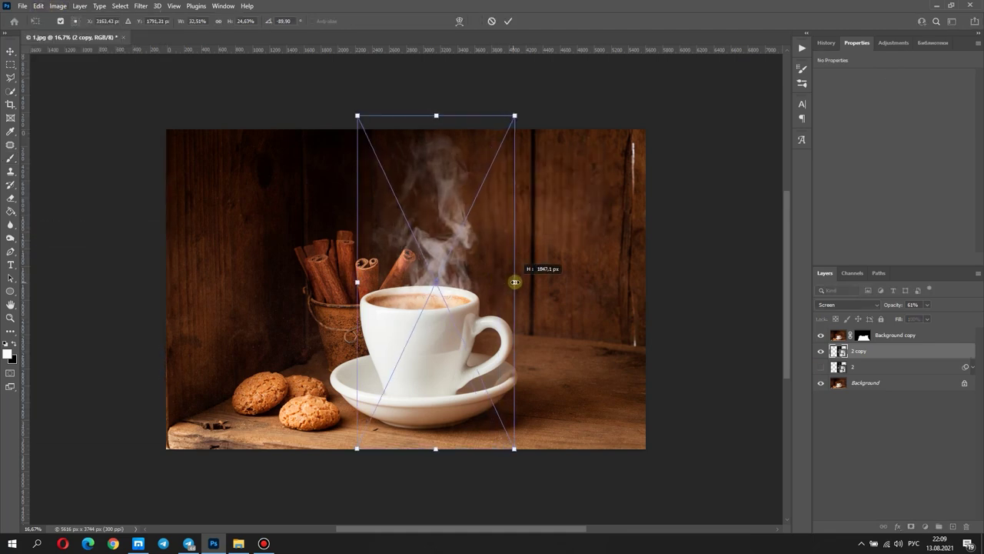
drag(356, 282, 345, 283)
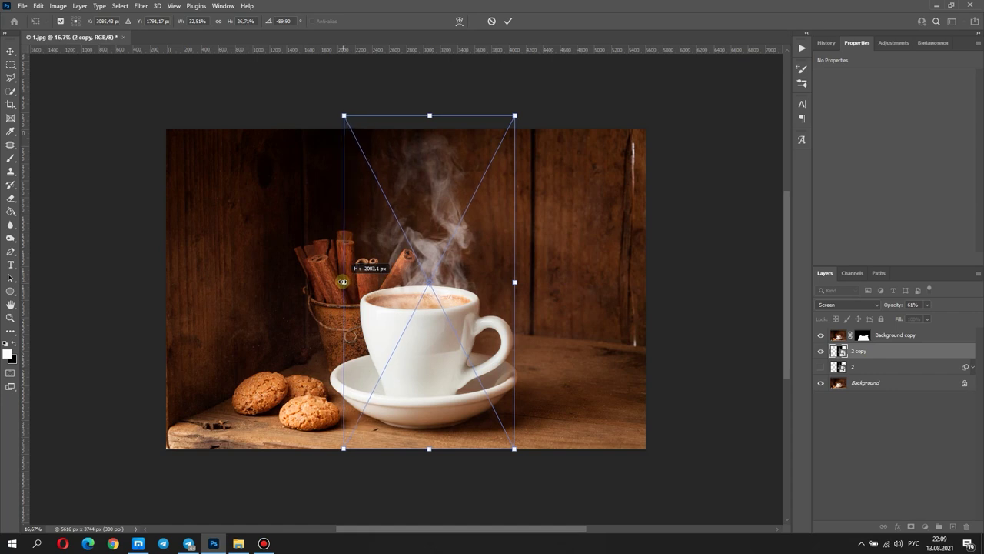
drag(429, 115, 432, 87)
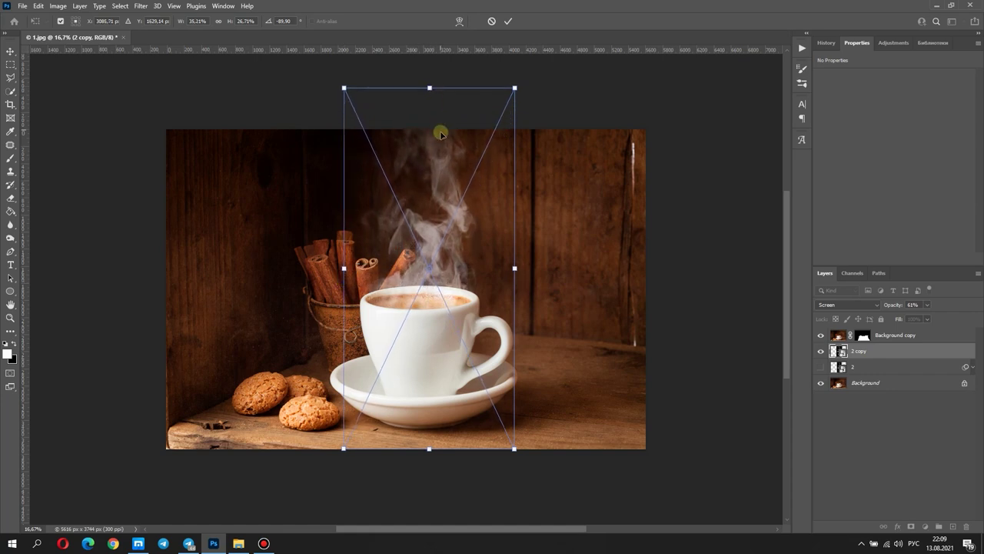
drag(441, 135, 442, 155)
click(510, 21)
- Blur 2 copy with a 49.8 px Gaussian Blur and fade it to 33% opacity
click(144, 8)
mouse_move(147, 137)
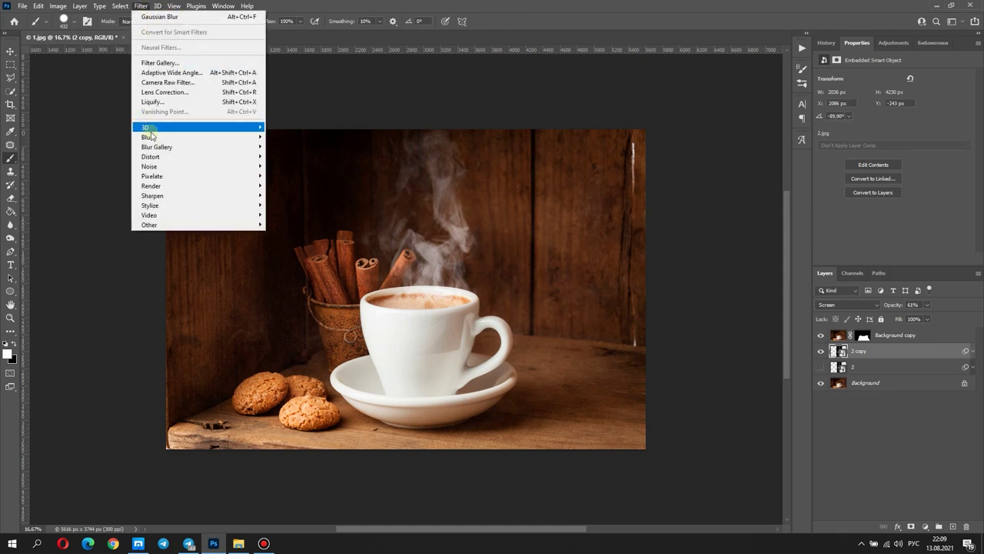
click(288, 176)
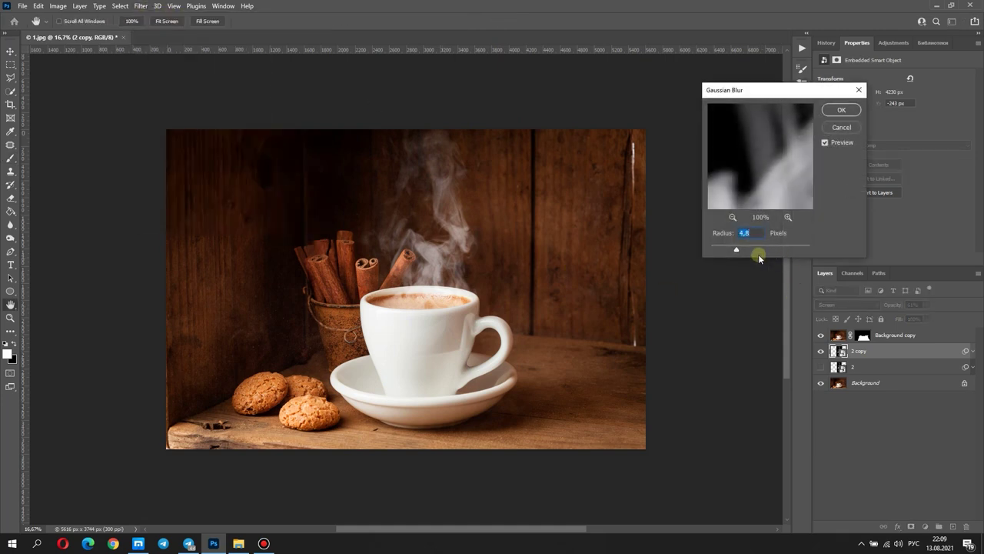
drag(738, 255, 767, 255)
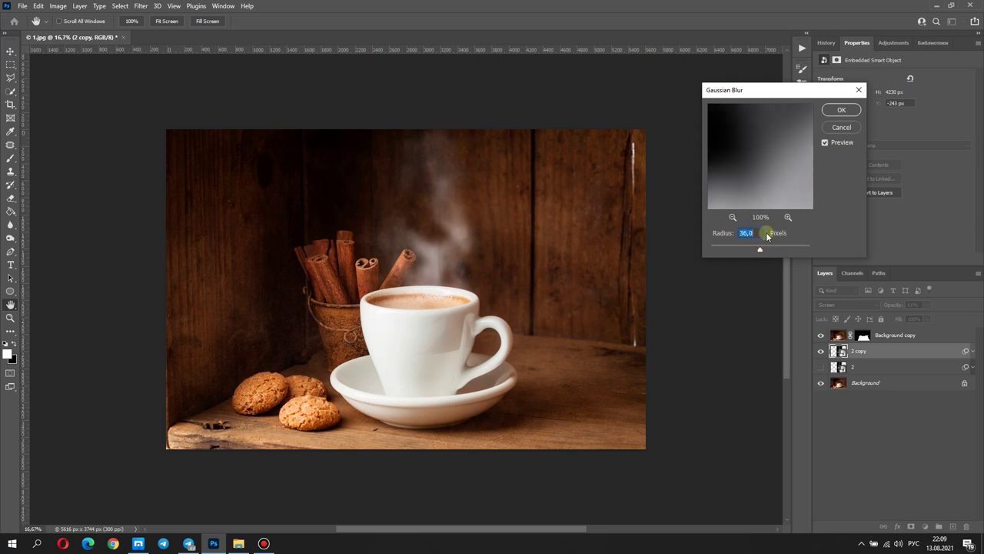
click(840, 111)
drag(925, 304, 915, 319)
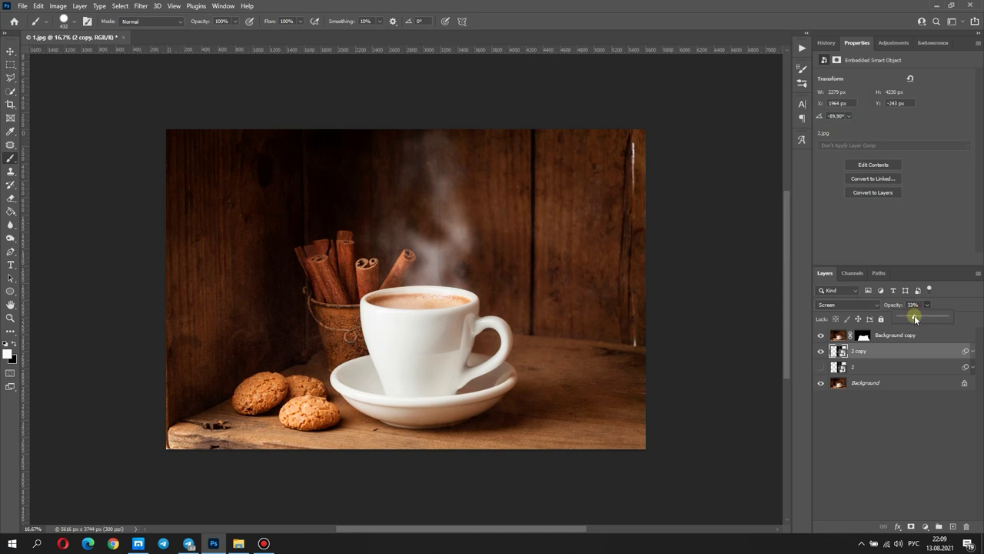
- Show layer 2 again and move the 2 copy steam down into the cup
click(821, 366)
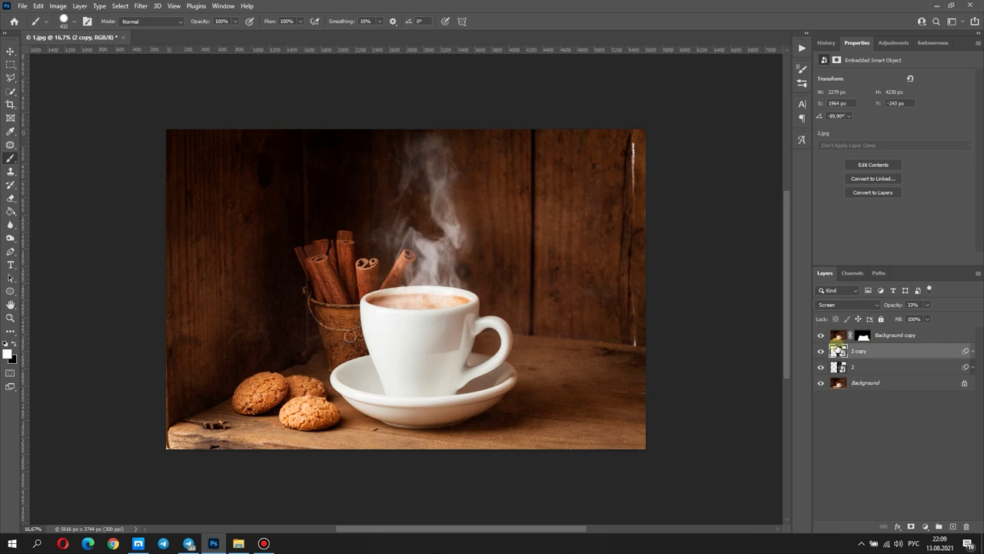
click(38, 6)
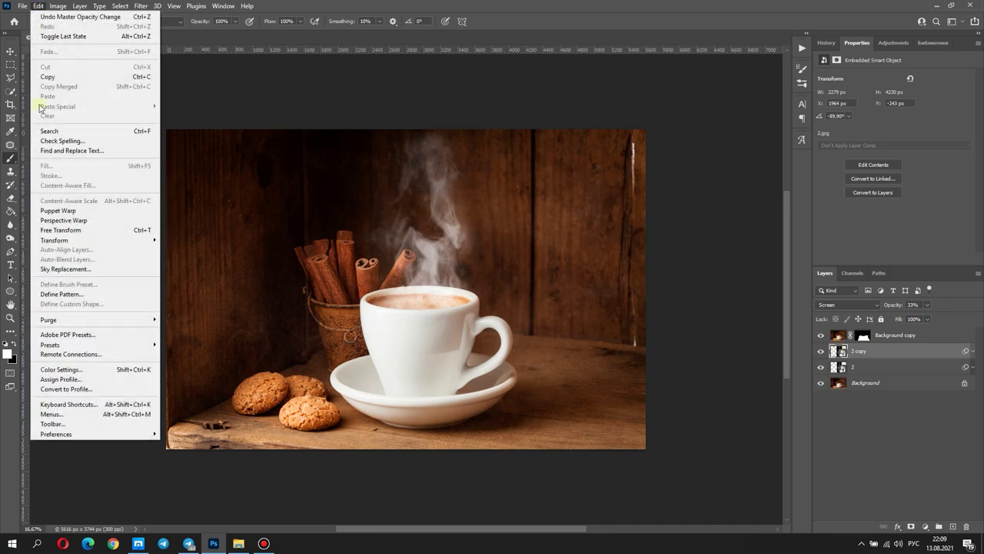
click(59, 233)
click(508, 210)
drag(461, 220, 458, 393)
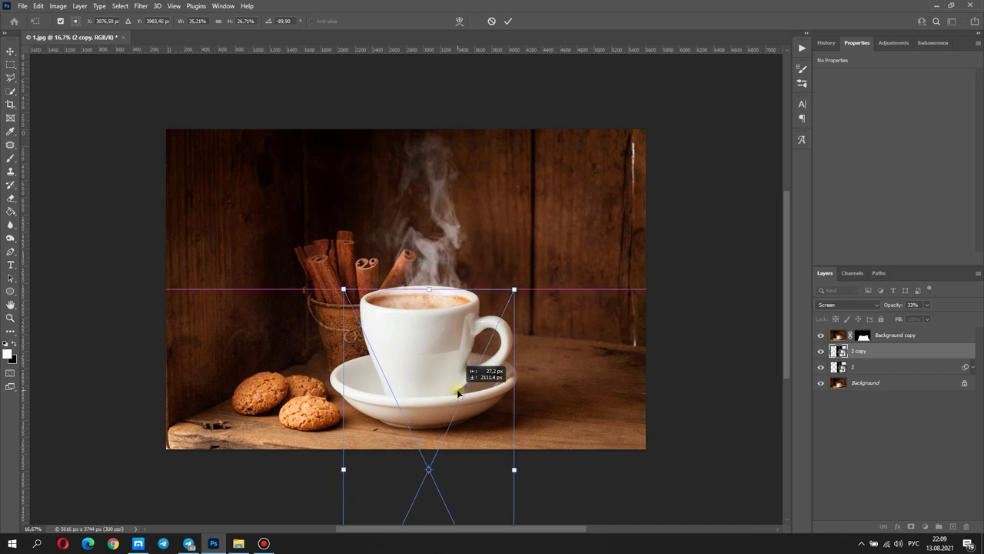
click(508, 21)
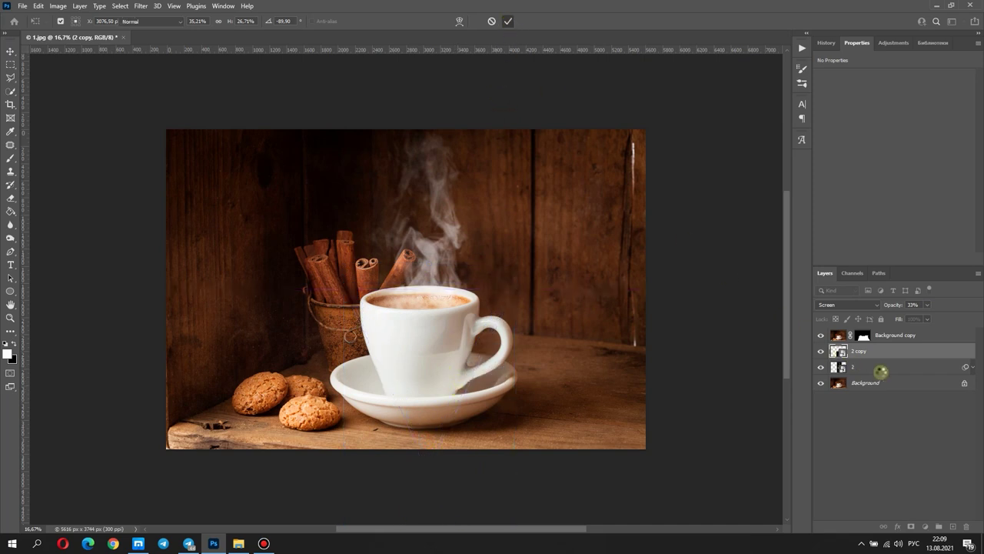
- Move the layer 2 steam down into the cup, to Y 1758 px
click(884, 370)
click(37, 5)
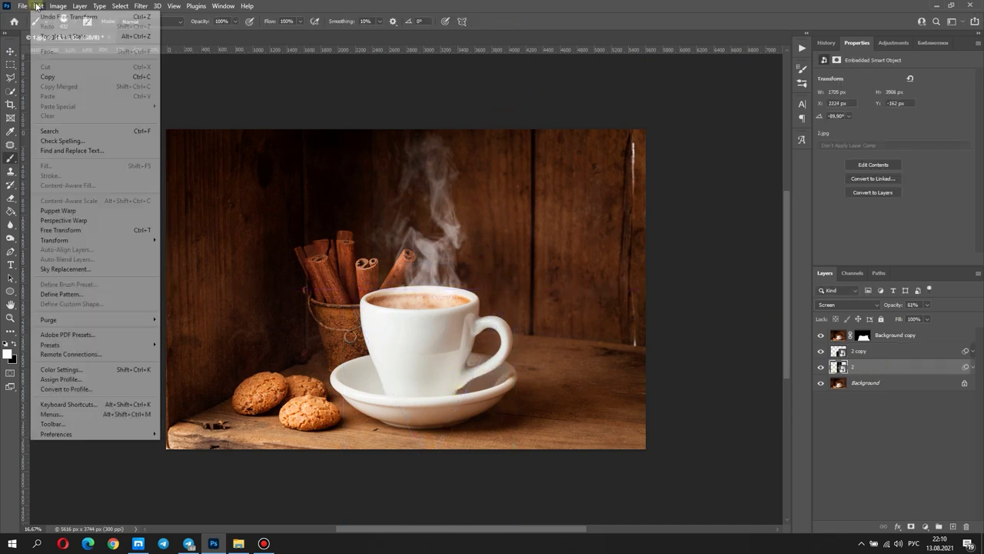
click(69, 223)
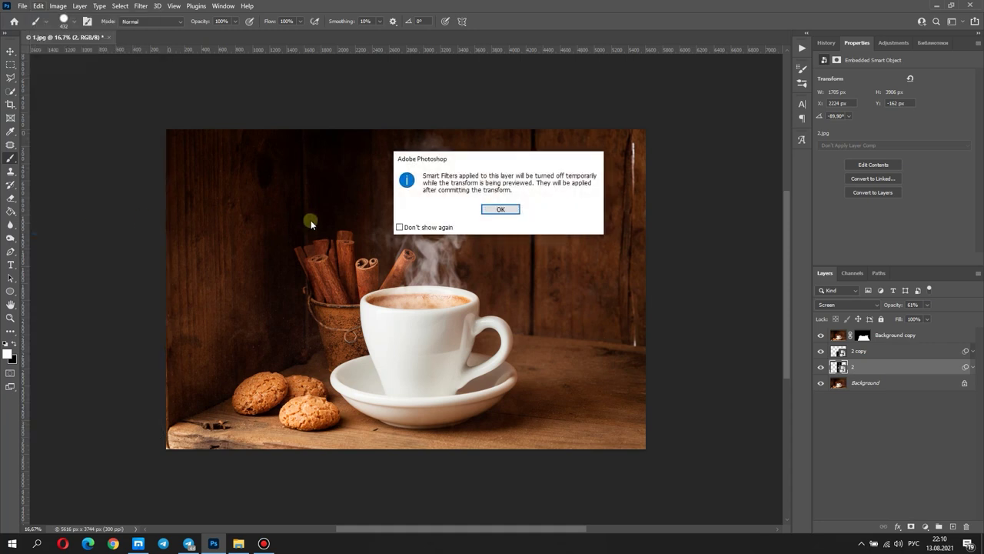
click(498, 211)
drag(451, 177, 444, 340)
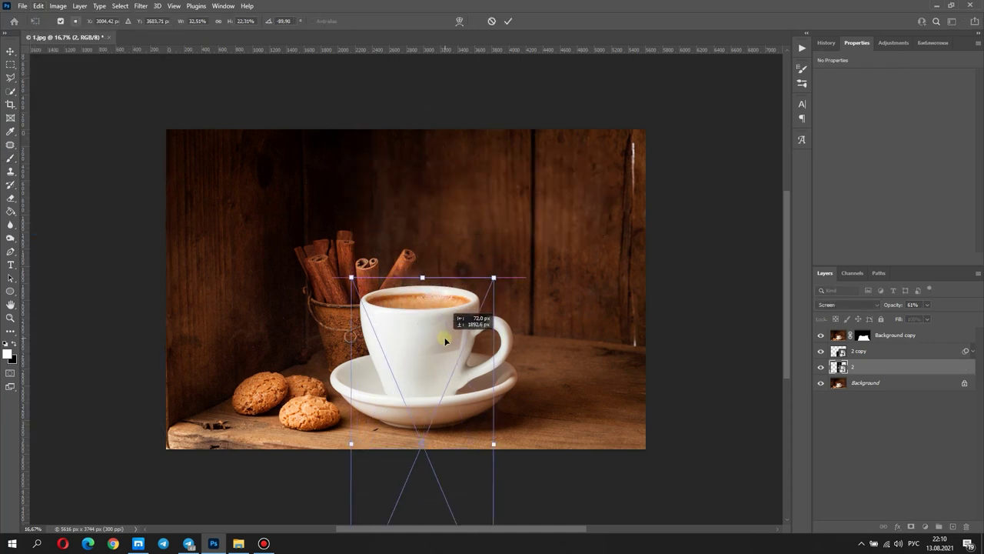
click(507, 21)
- Scale width and height to 25 percent in Image Size, then recentre the zoomed view
click(58, 5)
click(74, 83)
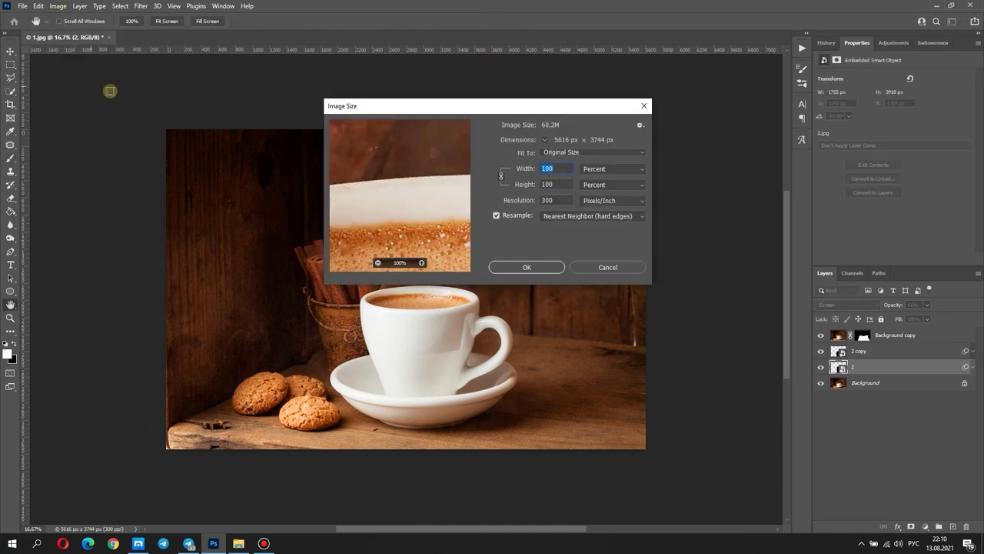
text(25)
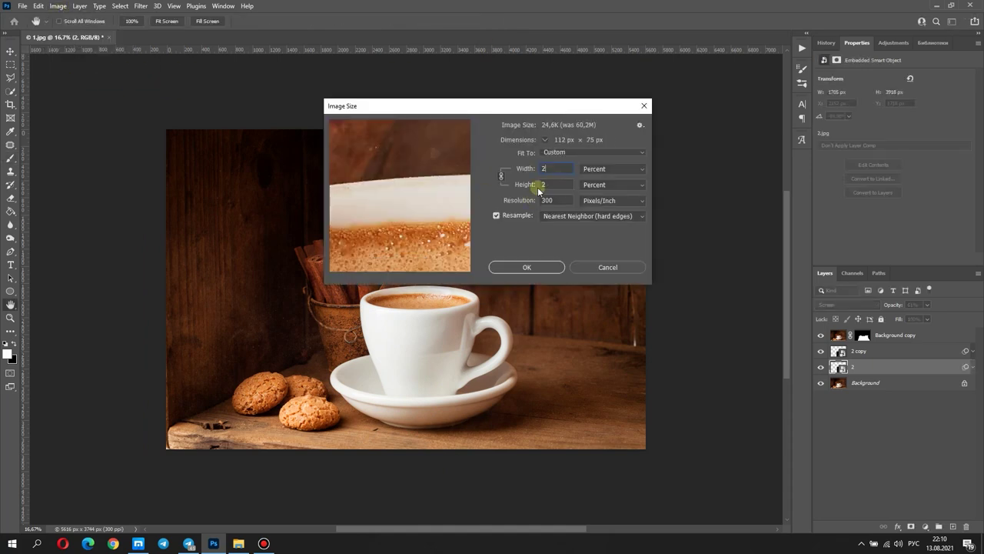
click(527, 267)
scroll(214, 159, up, 1)
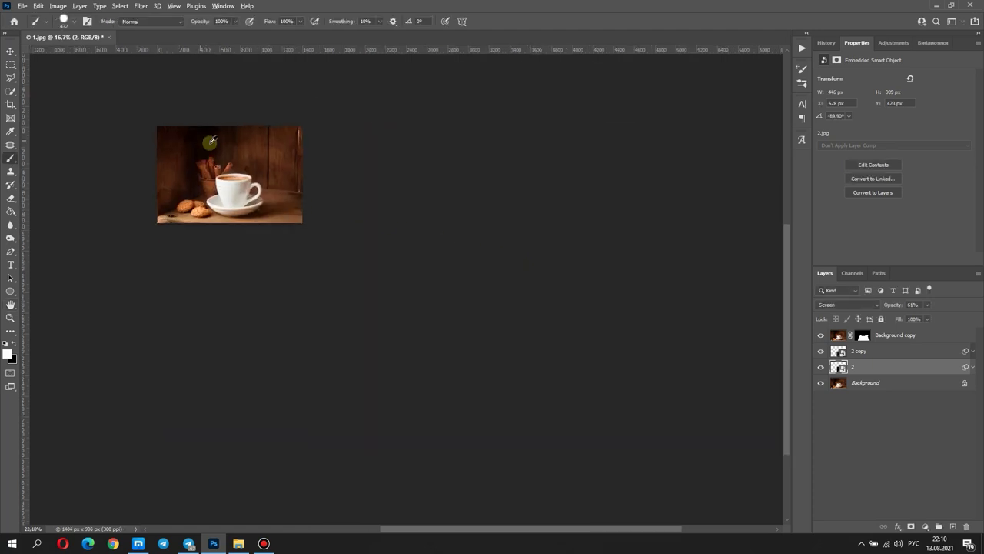
scroll(204, 157, up, 2)
scroll(188, 156, up, 2)
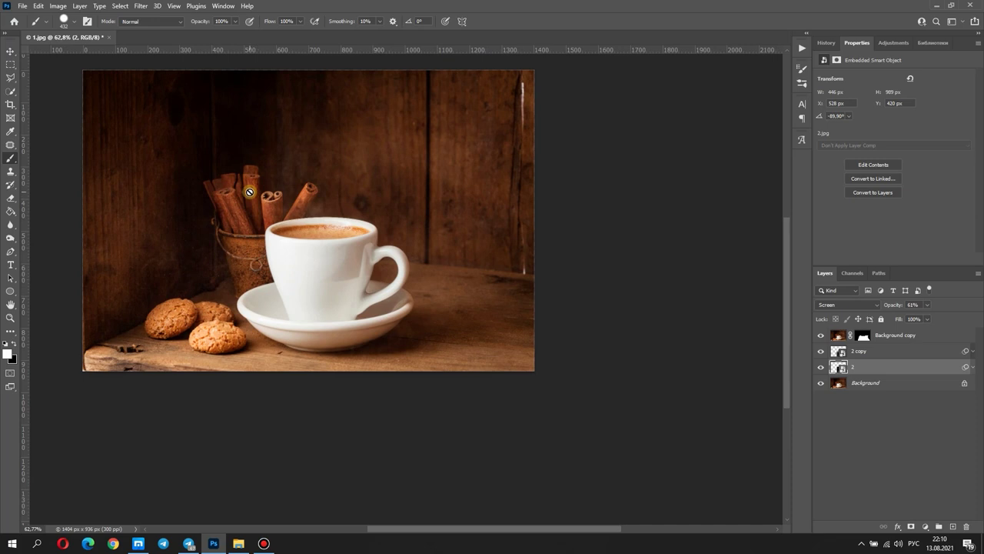
drag(245, 189, 370, 183)
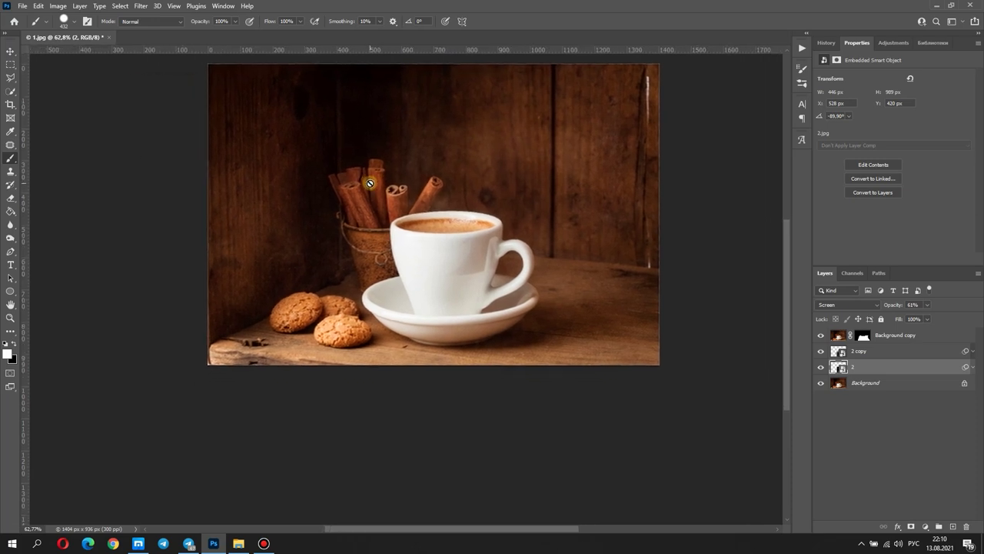
- Show the Timeline panel and create a video timeline from the layers
click(217, 9)
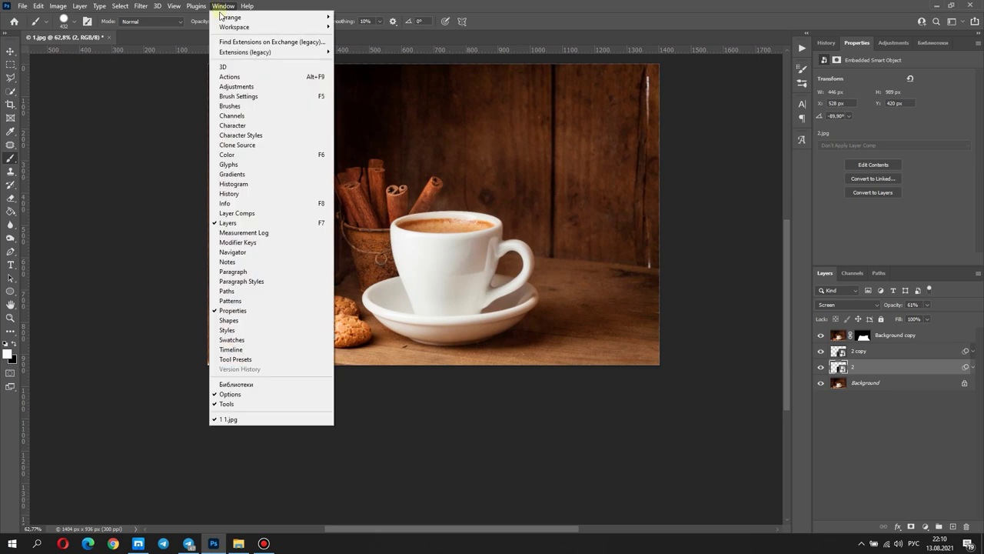
click(231, 350)
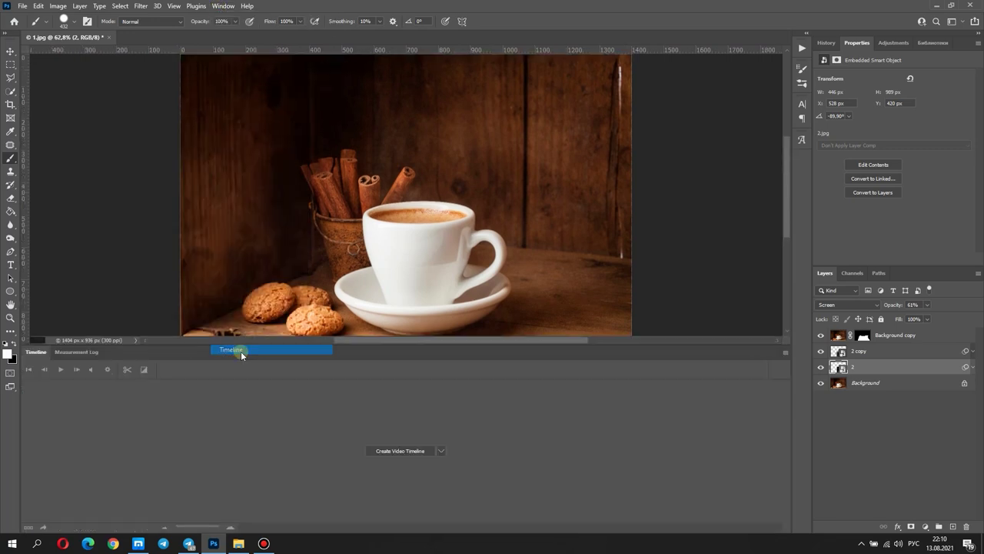
click(404, 452)
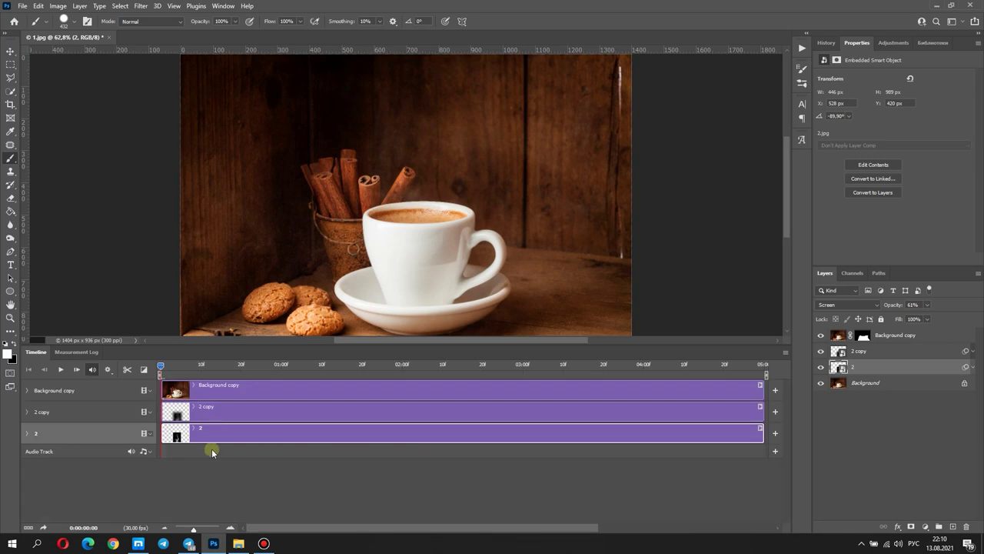
drag(193, 530, 193, 531)
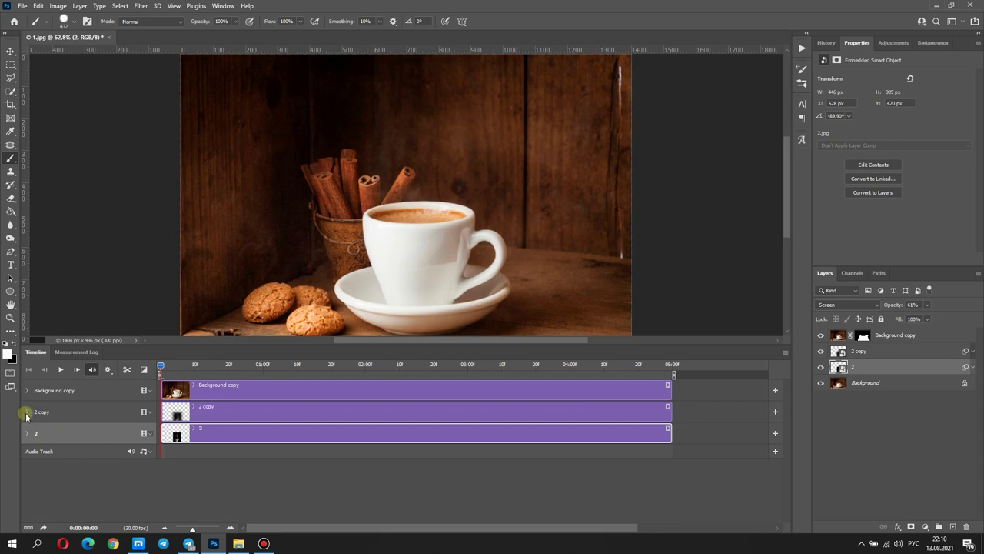
- Add a starting Transform keyframe on the 2 copy track
click(835, 354)
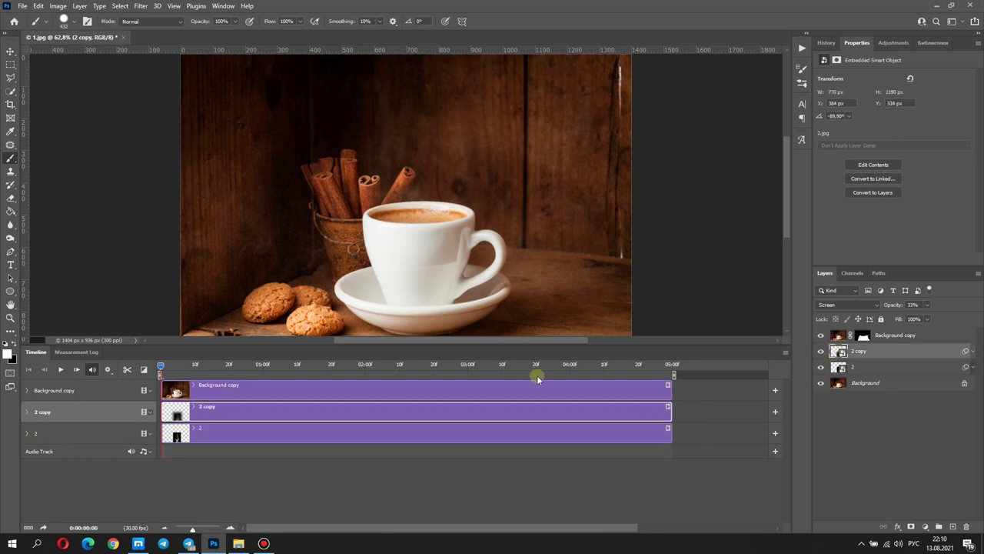
click(28, 413)
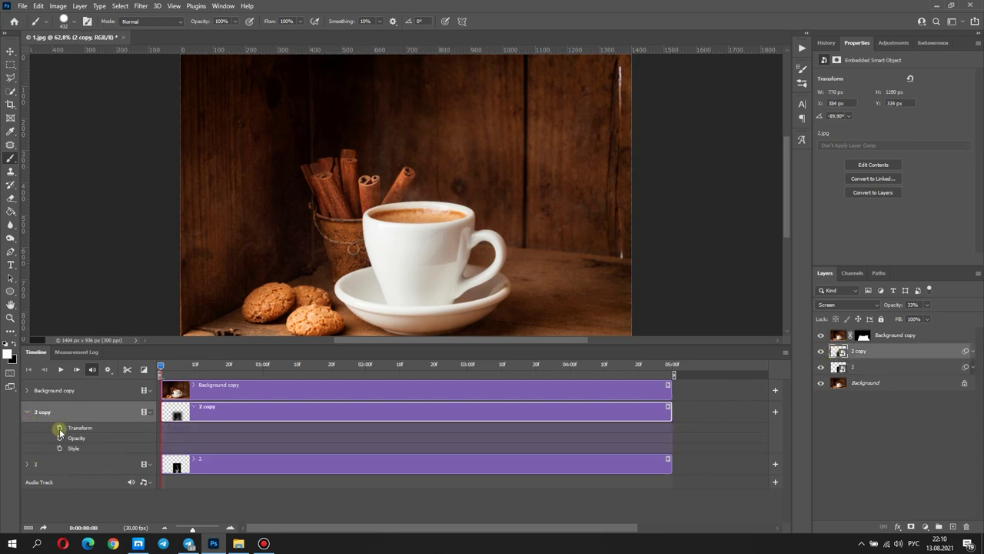
click(60, 431)
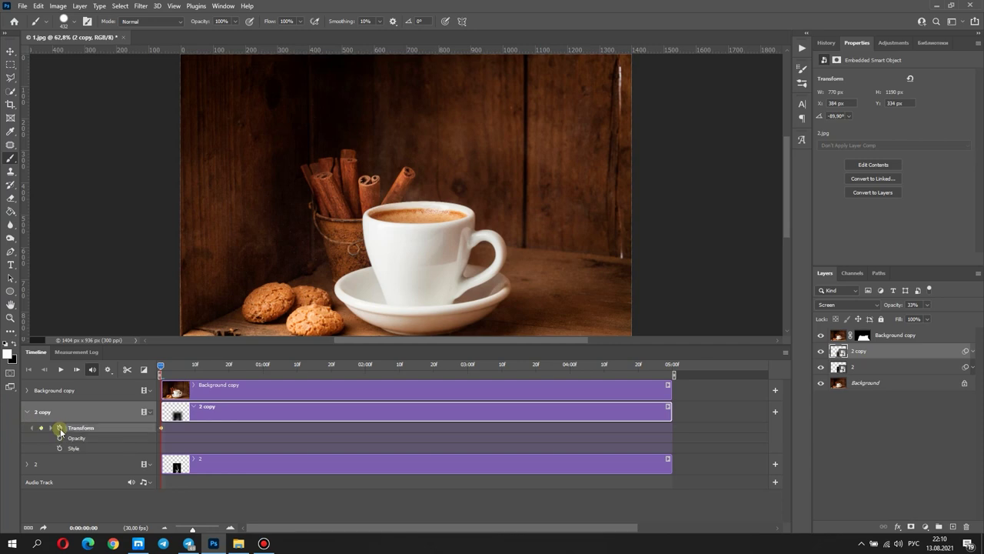
- With the Move tool, start animating 2 copy's opacity at the timeline start
click(10, 53)
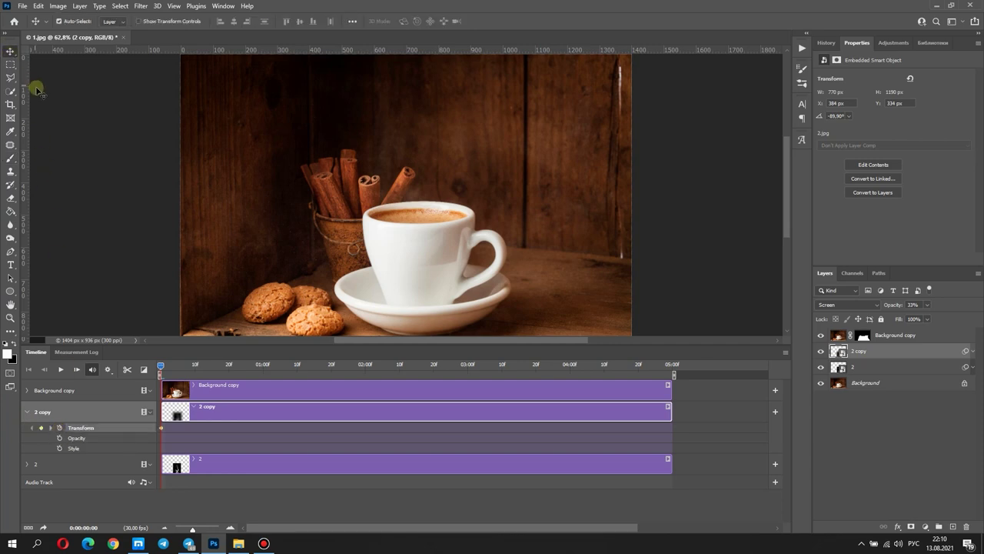
drag(161, 366, 664, 416)
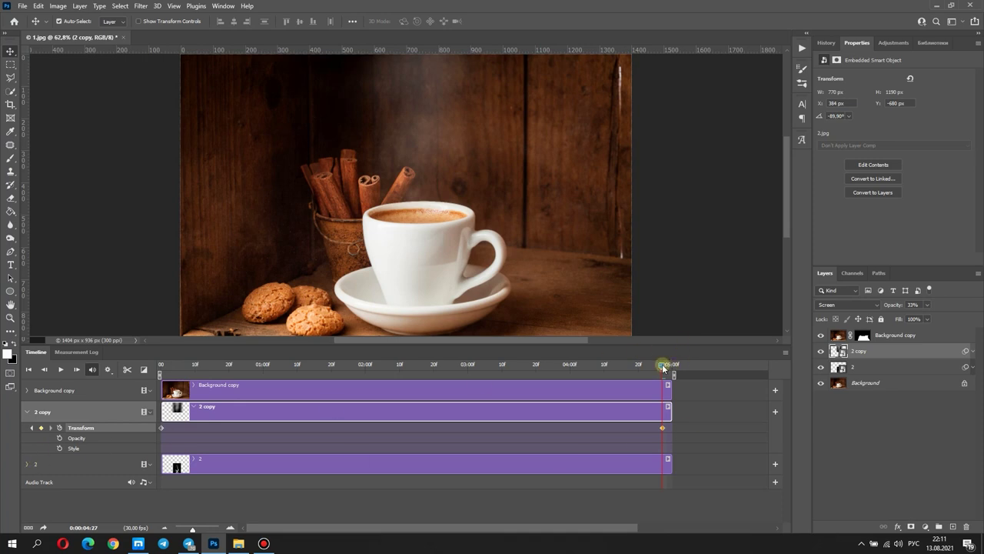
drag(663, 368, 158, 373)
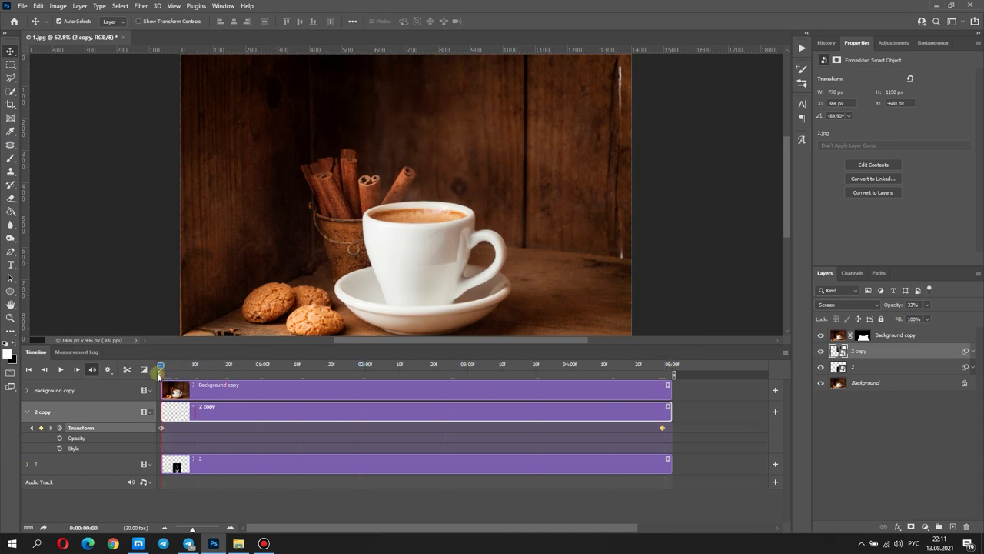
click(60, 439)
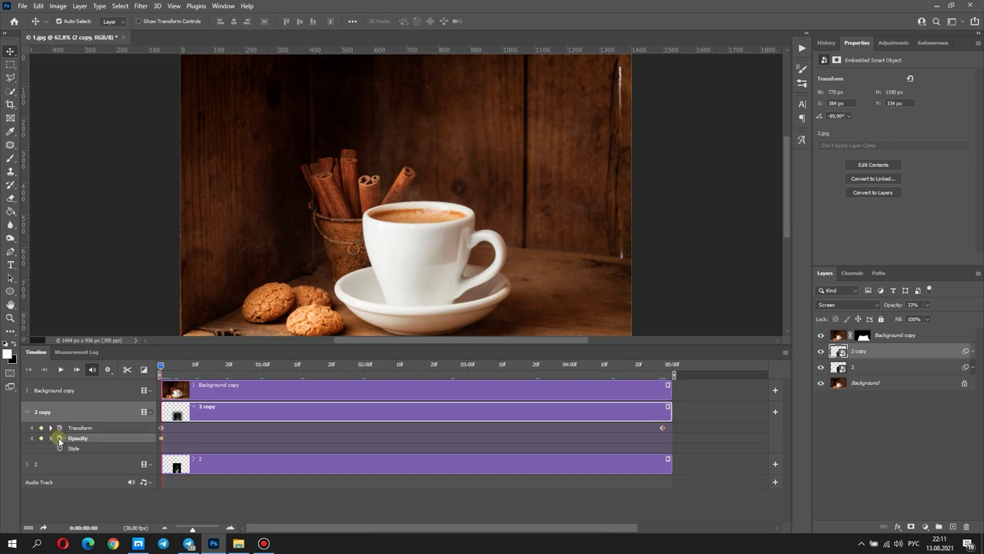
click(161, 368)
- At 05:00, keyframe 2 copy's opacity at 0%
drag(162, 368, 663, 369)
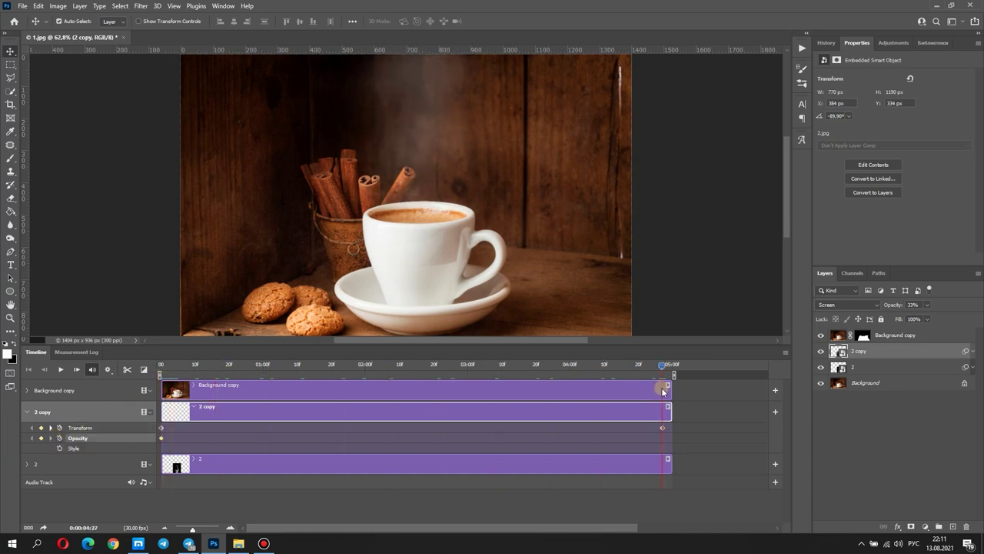
click(40, 438)
click(927, 304)
drag(928, 315, 884, 320)
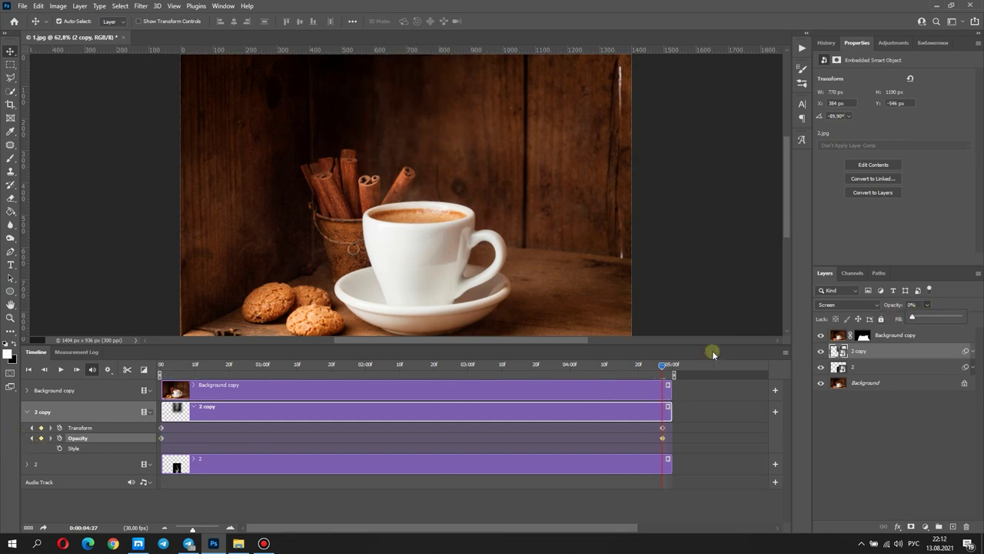
- Preview the steam fade animation from near the start
drag(663, 364, 154, 384)
key(space)
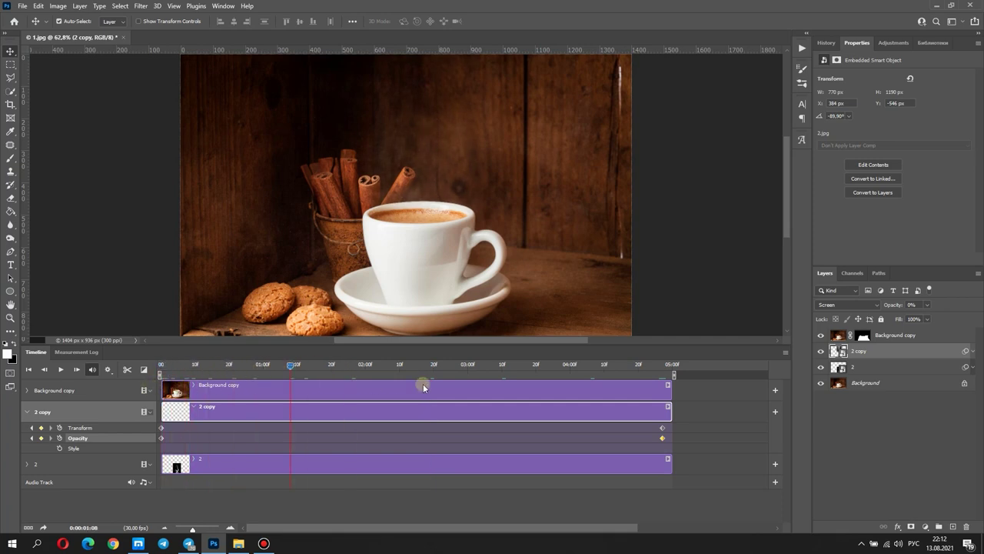
key(space)
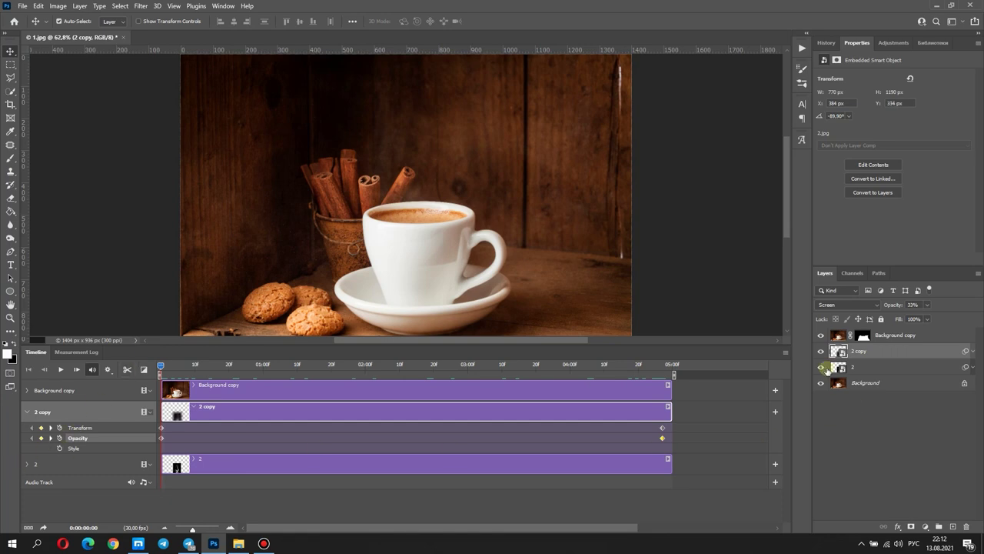
- Keyframe layer 2's Transform so the steam moves higher by the timeline's end
click(839, 368)
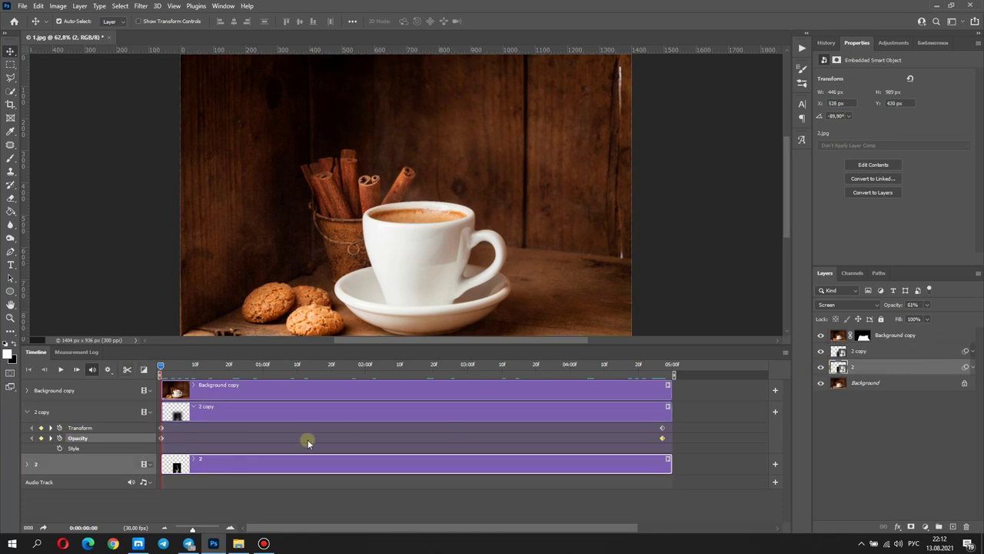
click(26, 465)
click(59, 479)
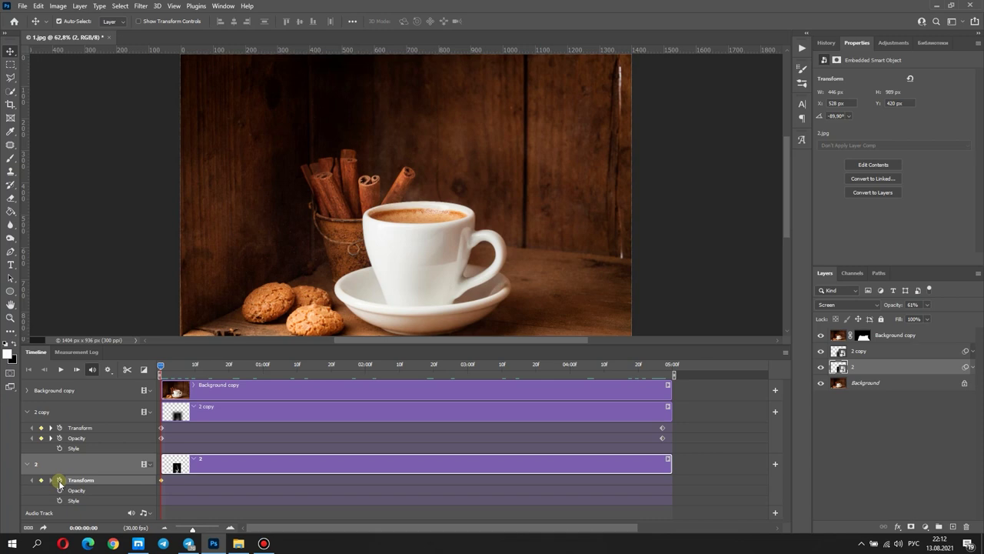
drag(162, 367, 660, 394)
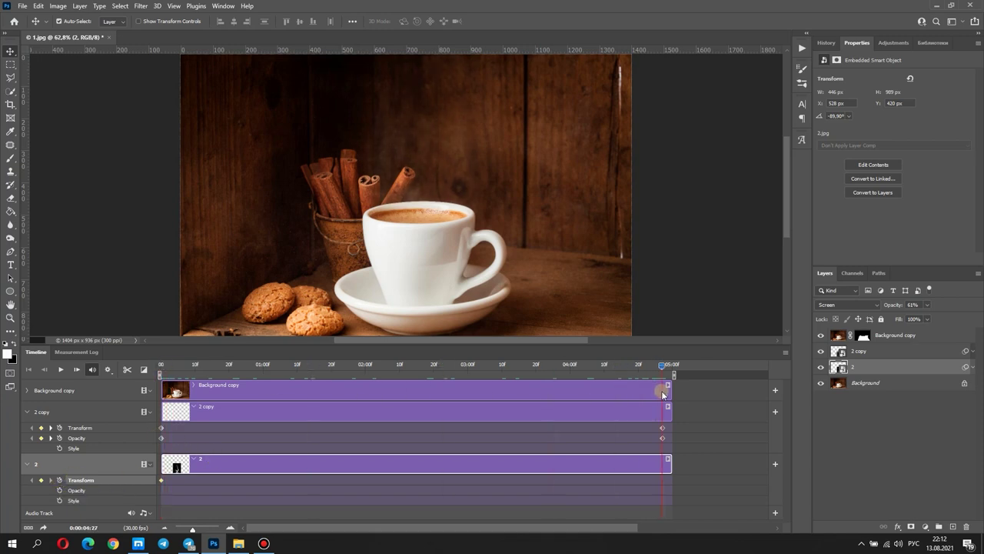
click(43, 479)
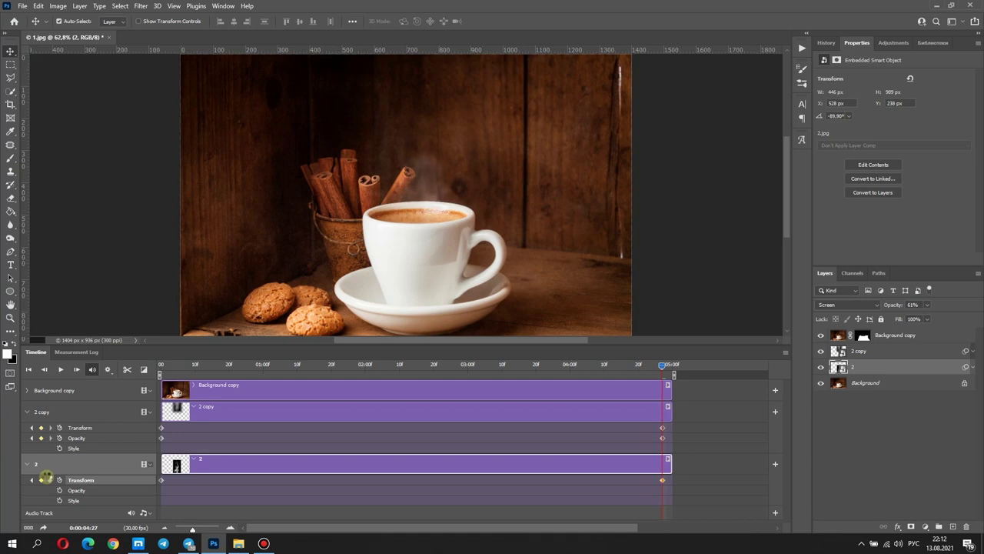
click(44, 478)
key(shift+Up)
key(shift+Up)
key(shift+Up)
key(shift+Up)
key(shift+Up)
key(shift+Up)
key(shift+Up)
key(shift+Up)
key(shift+Up)
key(shift+Up)
key(shift+Up)
key(shift+Up)
key(shift+Up)
key(shift+Up)
key(shift+Up)
key(shift+Up)
key(shift+Up)
key(shift+Up)
key(shift+Up)
key(shift+Up)
key(shift+Up)
key(shift+Up)
key(shift+Up)
key(shift+Up)
key(shift+Up)
key(shift+Up)
key(shift+Up)
key(shift+Up)
key(shift+Up)
key(shift+Up)
key(shift+Up)
key(shift+Up)
key(shift+Up)
key(shift+Up)
key(shift+Up)
key(shift+Up)
key(shift+Up)
key(shift+Up)
key(shift+Up)
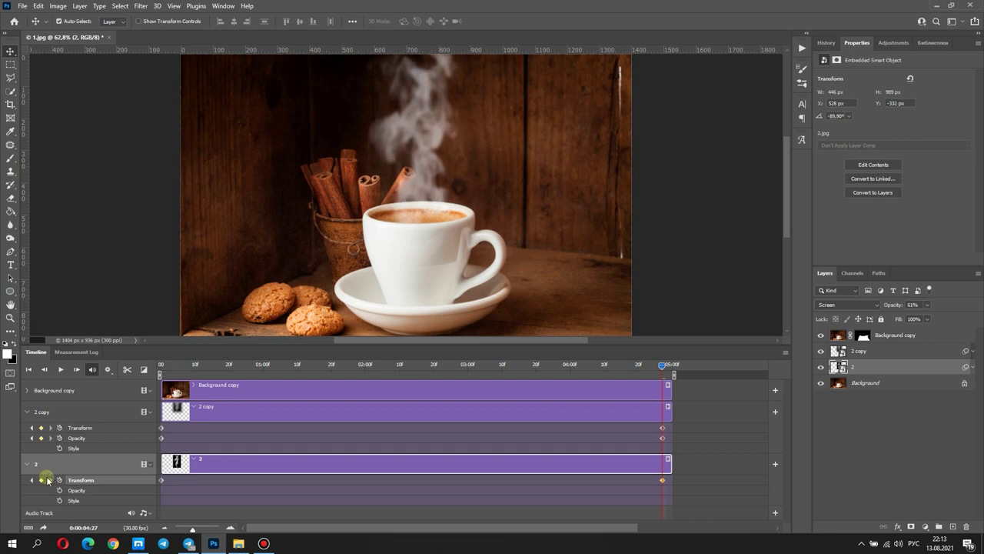
drag(662, 364, 163, 368)
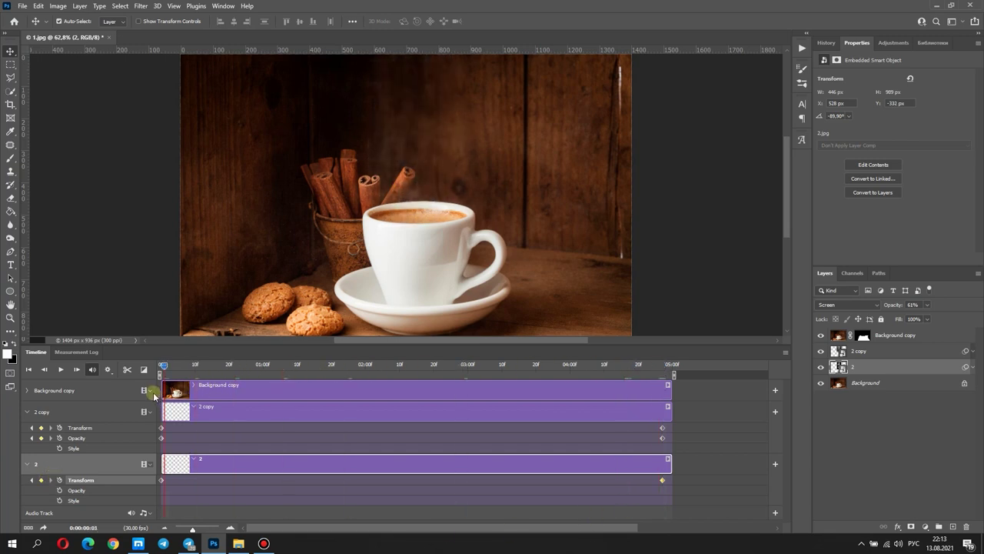
- Keyframe layer 2's opacity to fade from 61% to 0% at the end
click(60, 489)
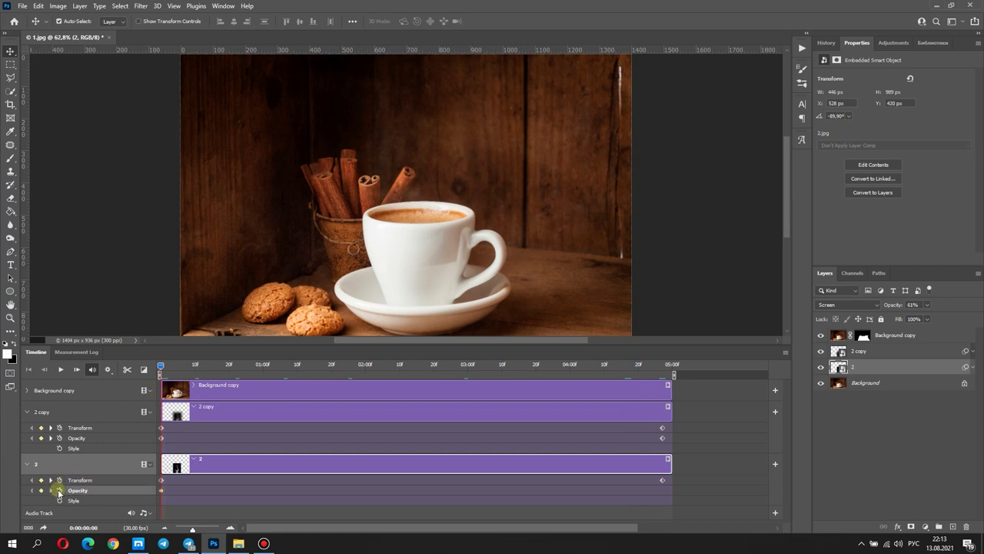
mouse_move(162, 369)
mouse_down()
mouse_move(593, 376)
mouse_move(666, 388)
mouse_up()
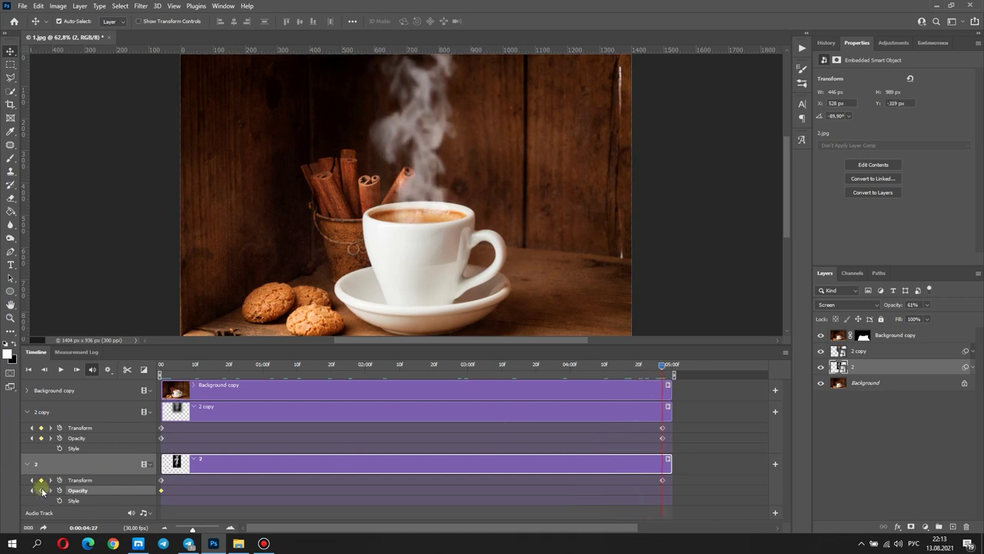
click(927, 304)
drag(928, 317, 884, 321)
drag(663, 364, 269, 365)
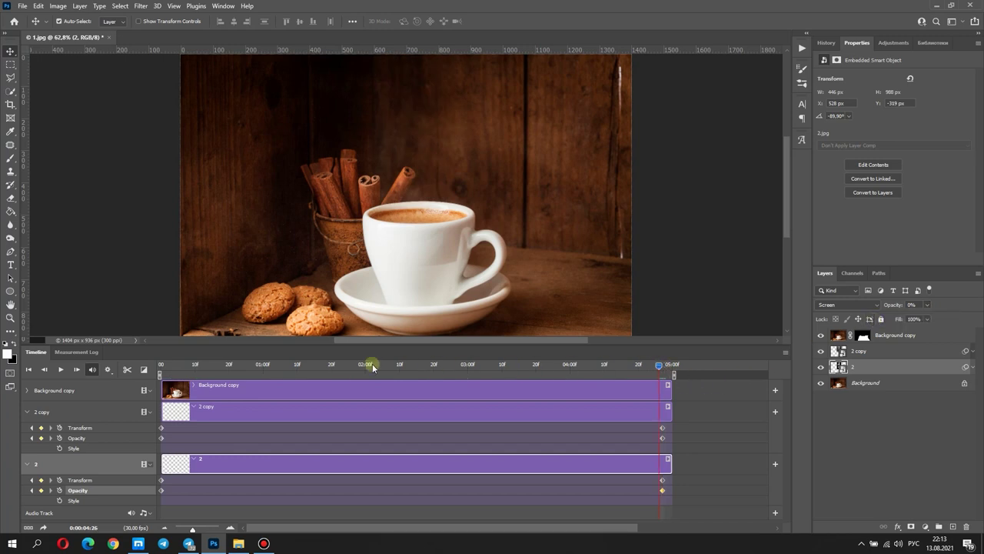
click(160, 365)
- Preview the steam animation, collapse the layer tracks, and play it again
click(60, 370)
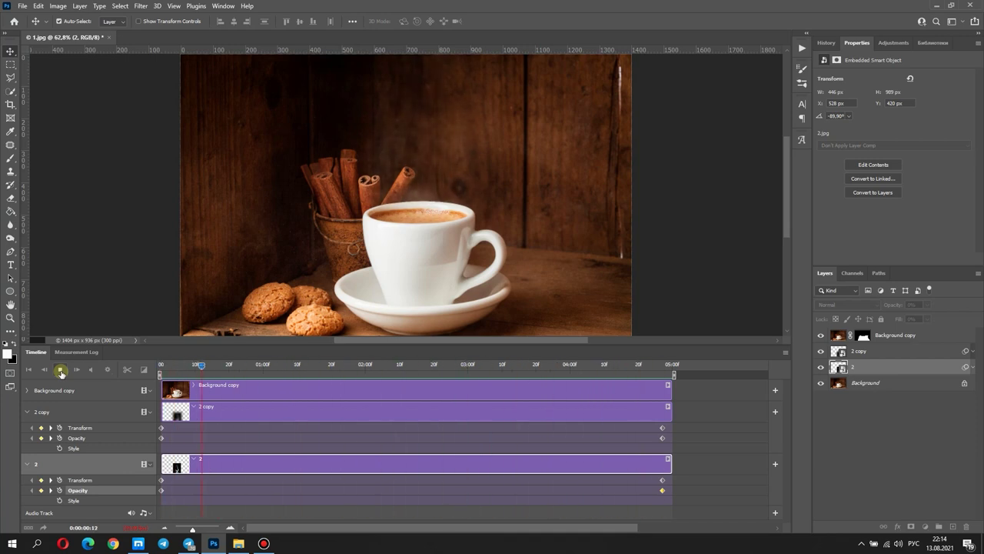
click(61, 370)
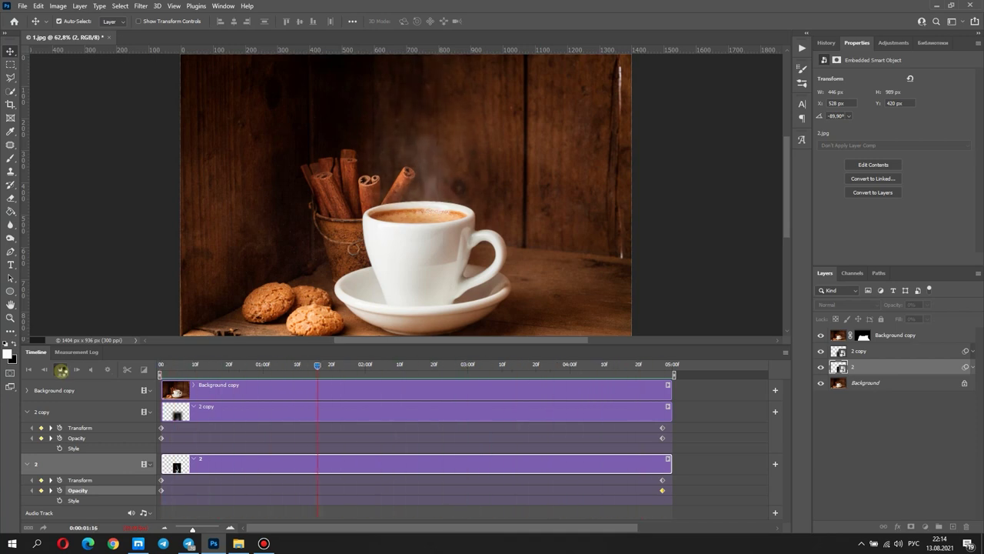
click(28, 413)
click(27, 433)
click(62, 371)
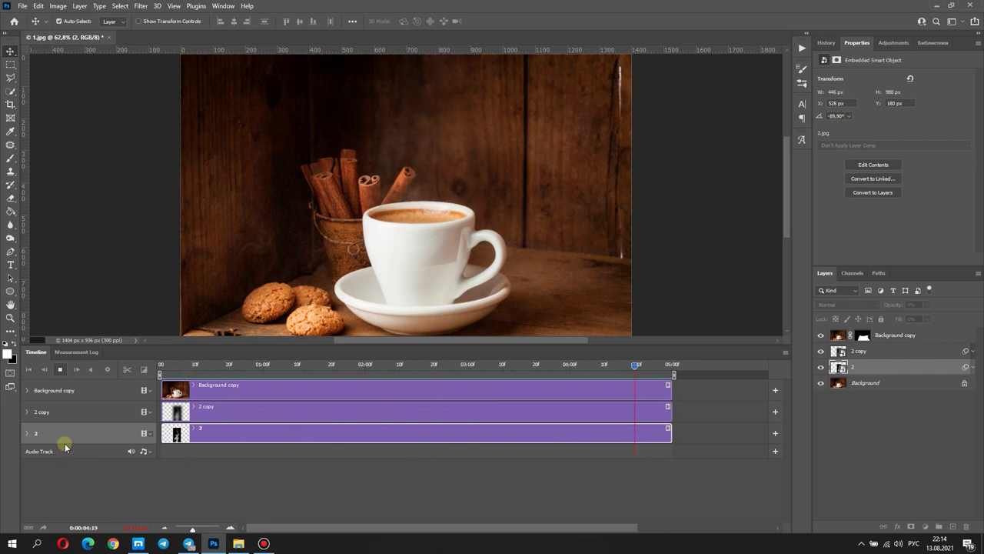
click(60, 369)
- Return the playhead to the start of the timeline and show the File menu
click(249, 366)
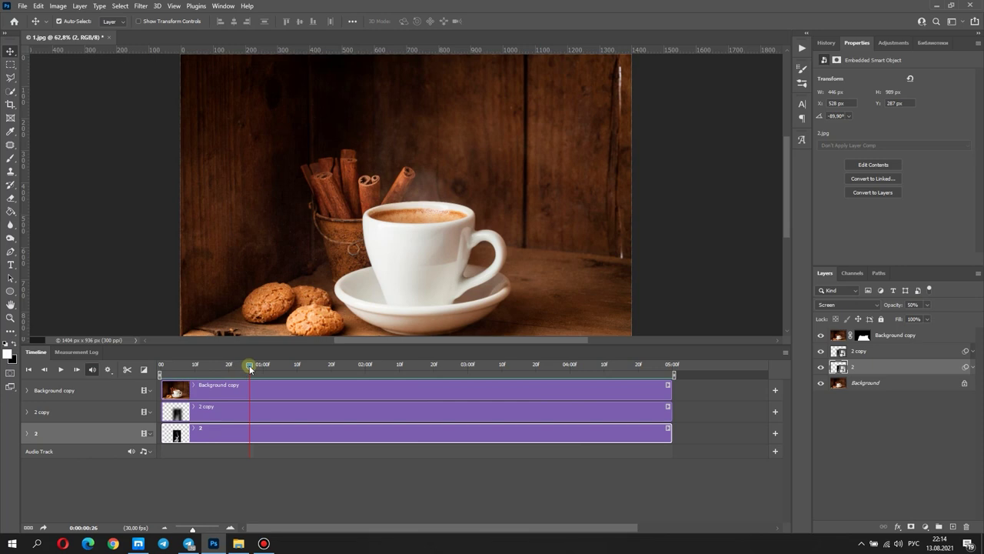
drag(249, 366, 160, 366)
click(23, 6)
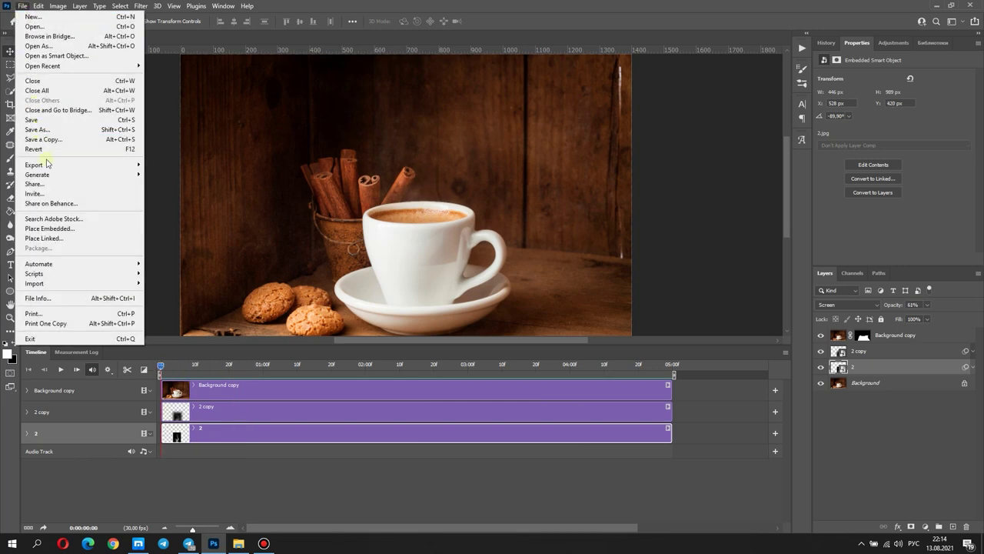
- Export the animation via Save for Web (Legacy) as 1.gif in D:\canl\канал\PS
mouse_move(35, 164)
click(149, 203)
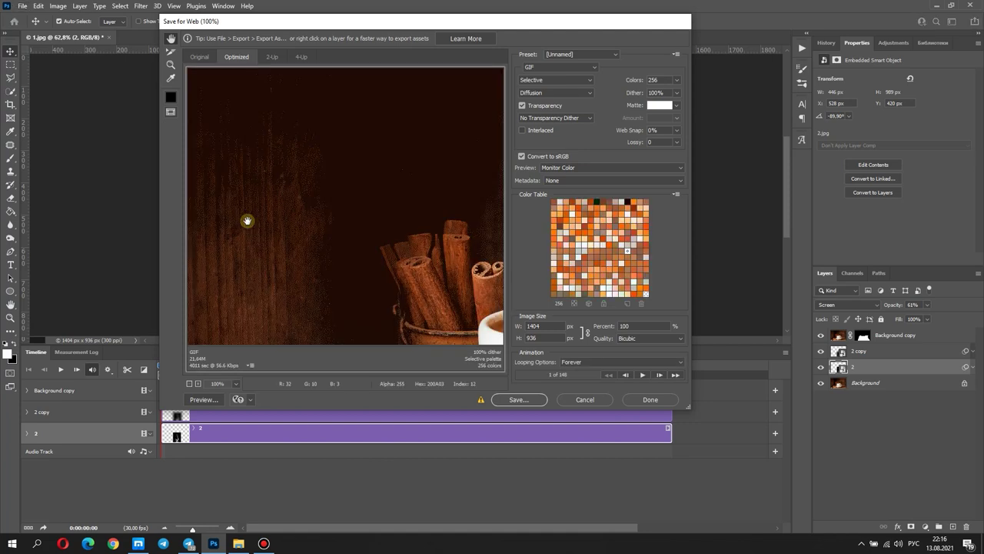
click(507, 401)
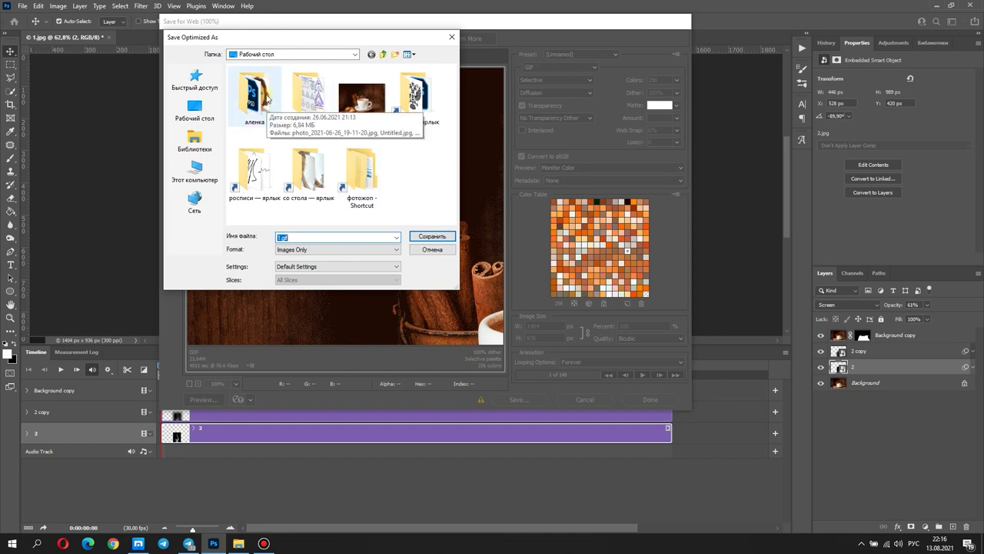
click(194, 171)
scroll(286, 126, down, 3)
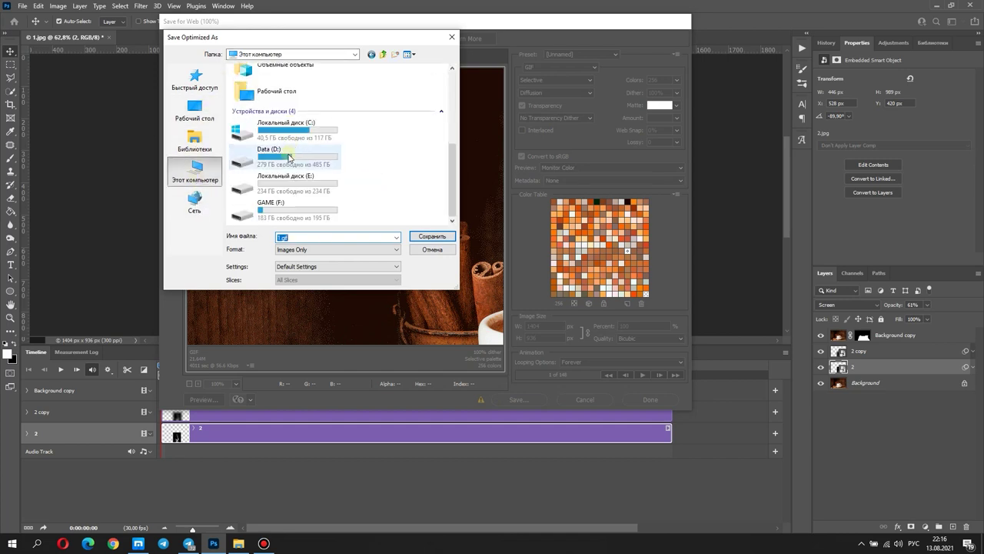
double_click(289, 156)
double_click(292, 81)
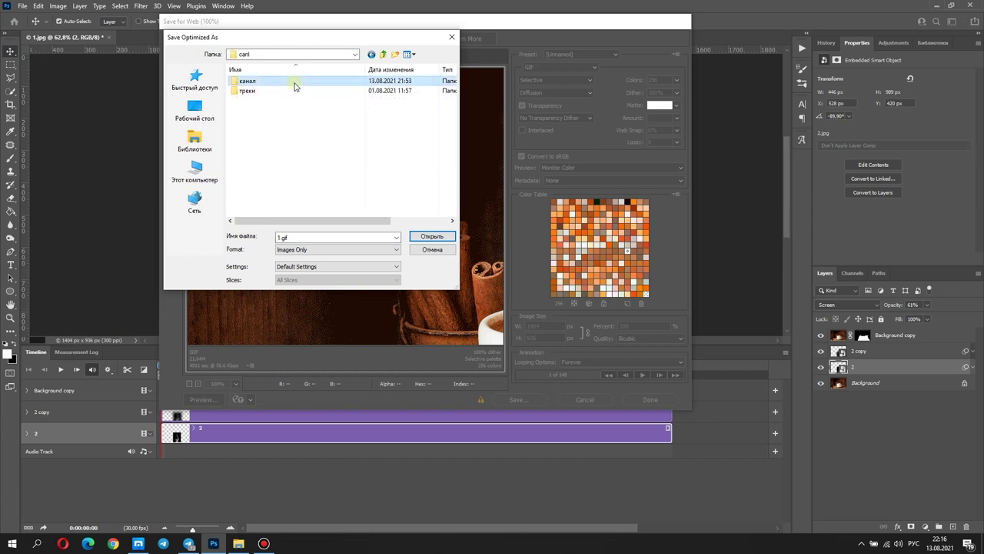
double_click(296, 81)
double_click(243, 129)
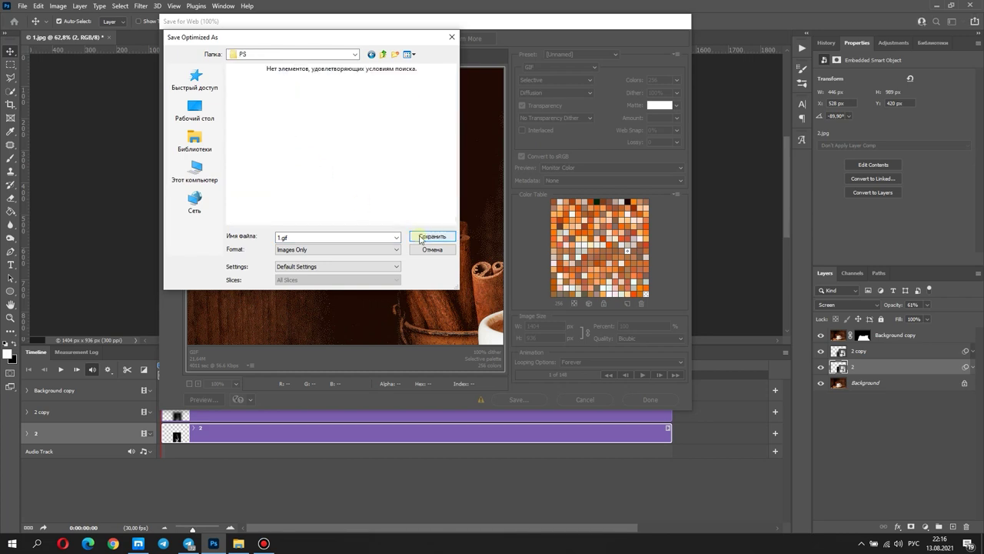
click(421, 236)
- Close the export window and open 1.gif from the PS folder in File Explorer
click(509, 227)
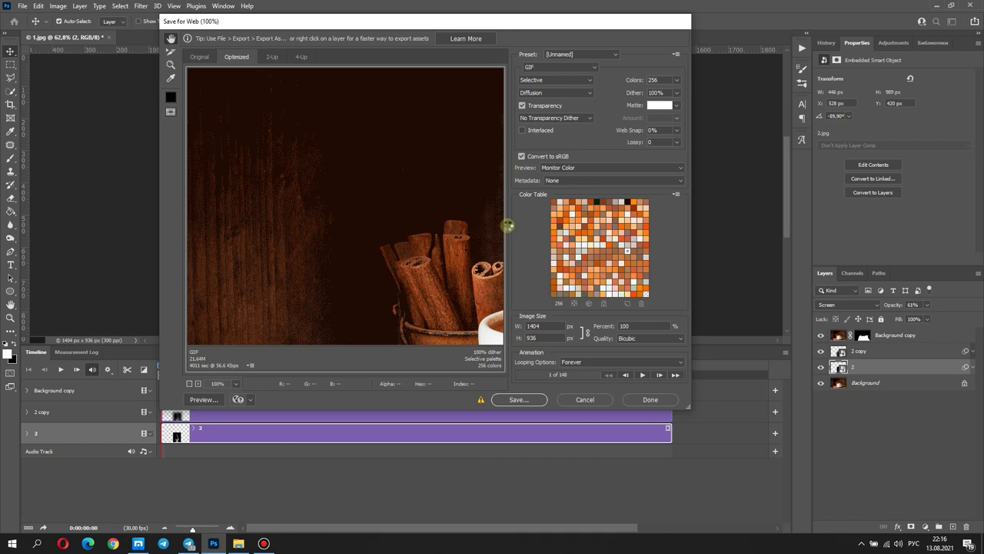
key(Escape)
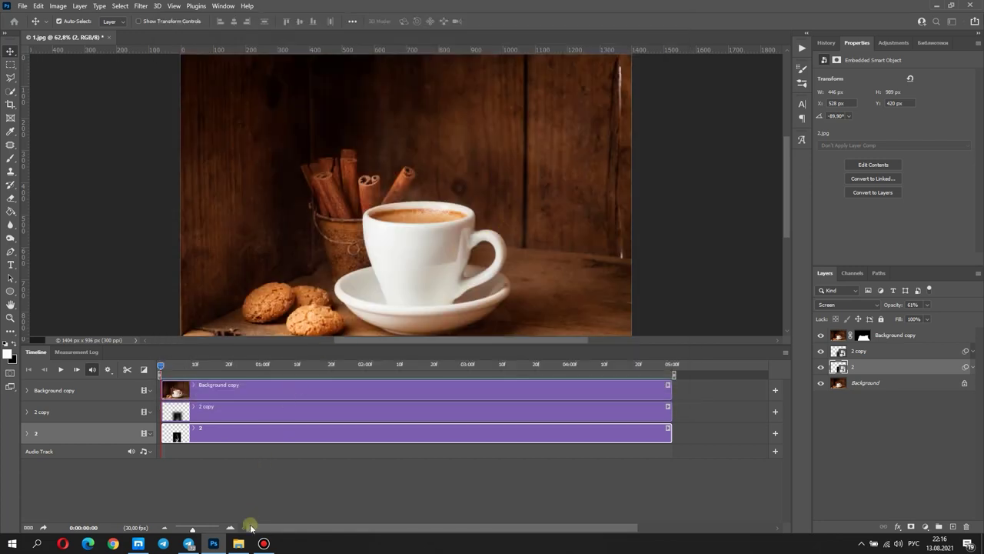
click(238, 543)
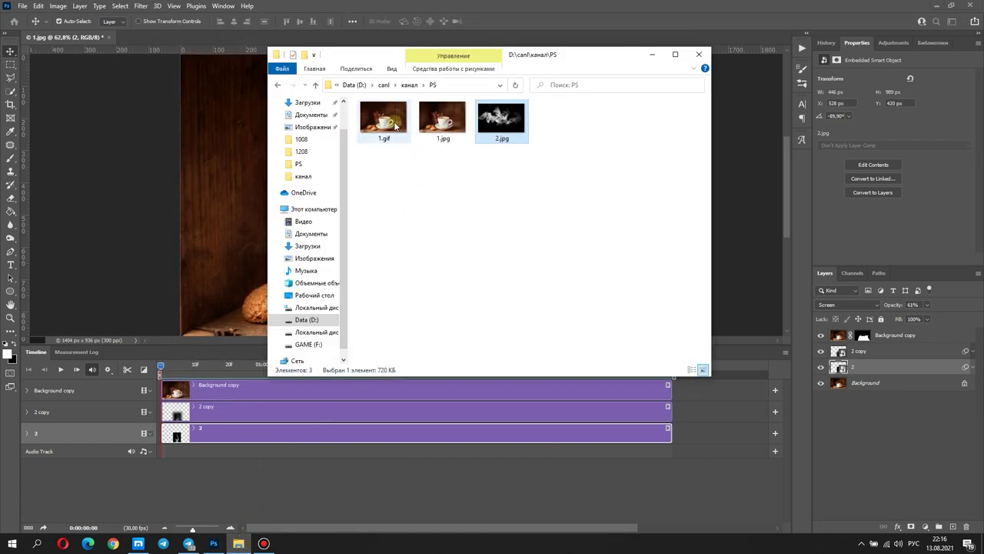
double_click(390, 120)
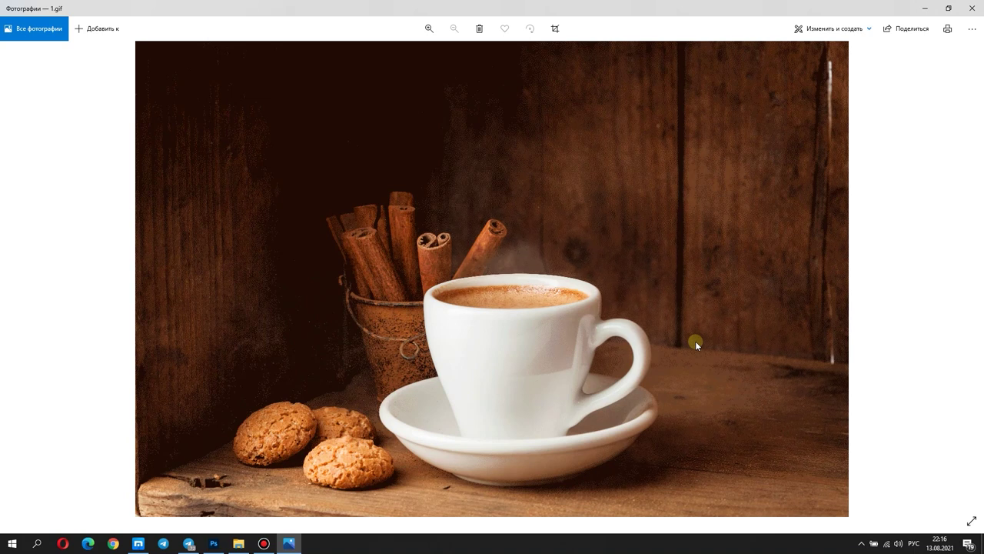